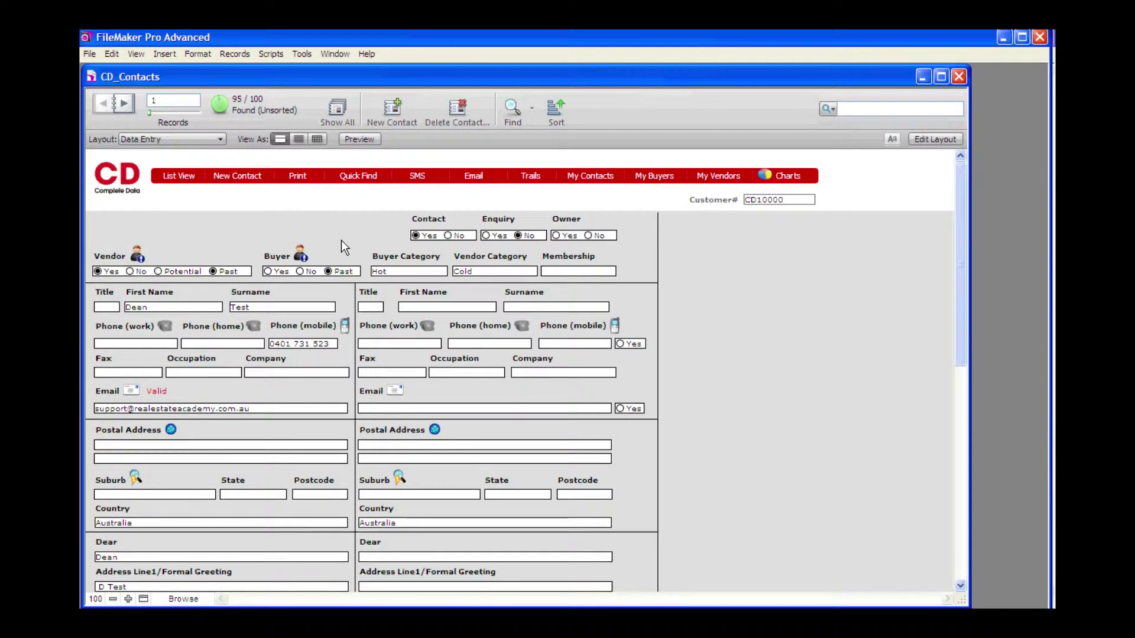
Switch the CD_Contacts Data Entry layout to Layout mode at 150% zoom and examine the first_name and surname field definitions
key("ctrl+l")
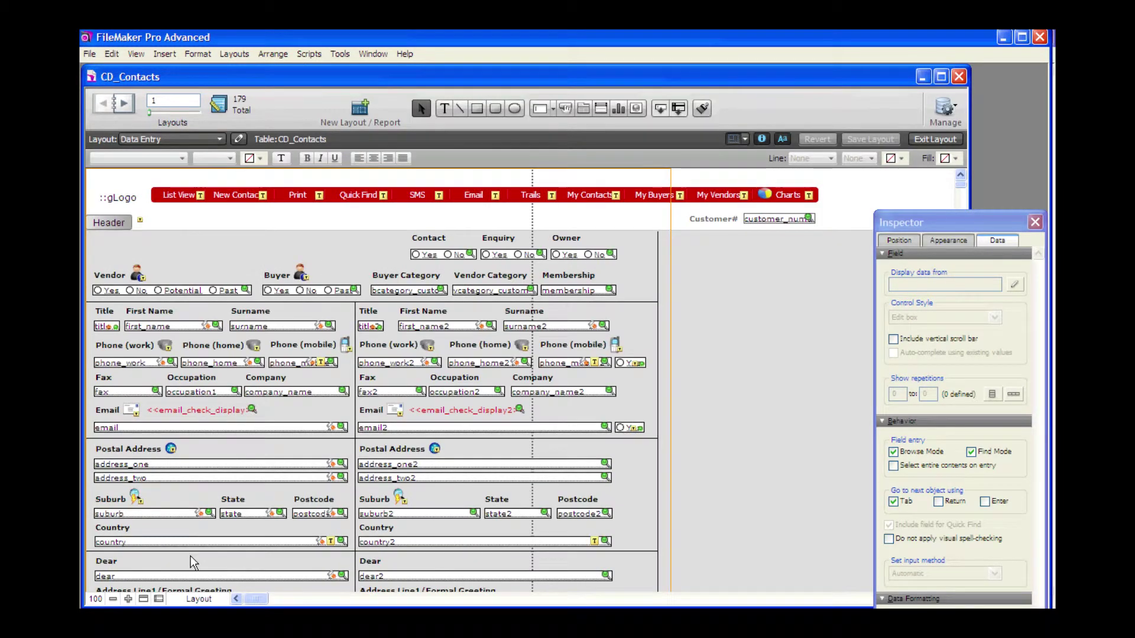
left_click(128, 598)
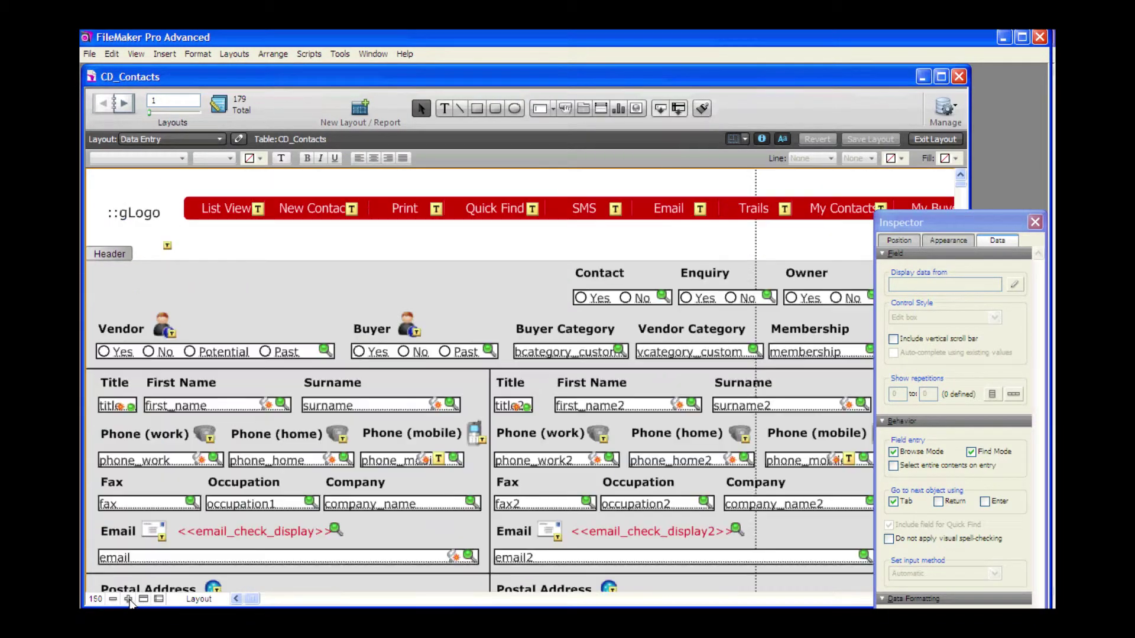
left_click(199, 387)
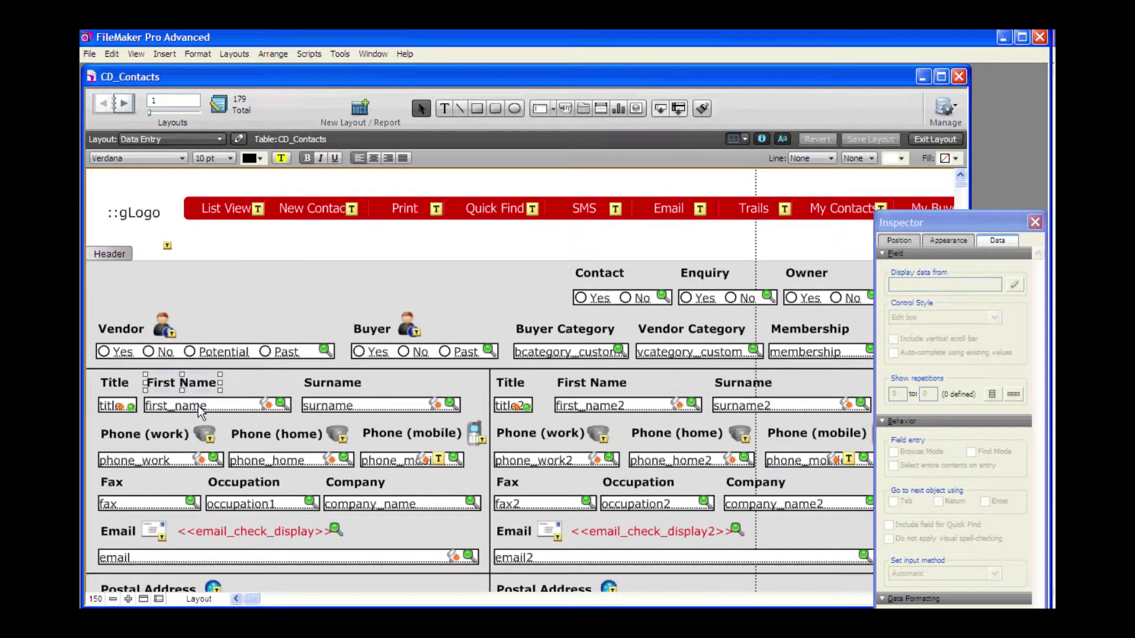
left_click(198, 405)
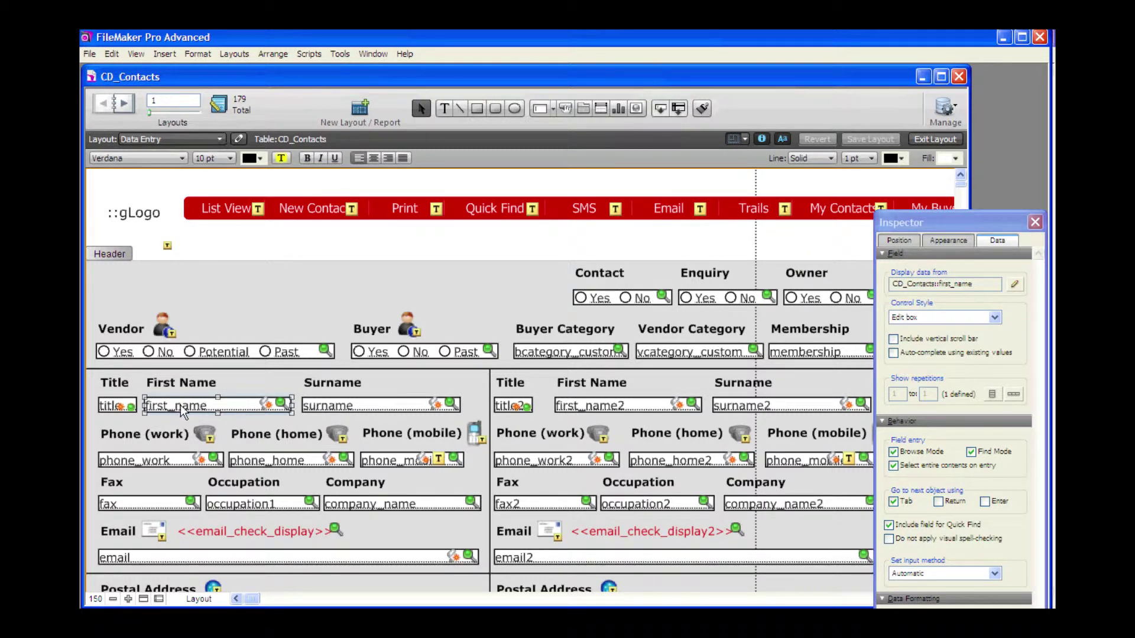
left_click(320, 408)
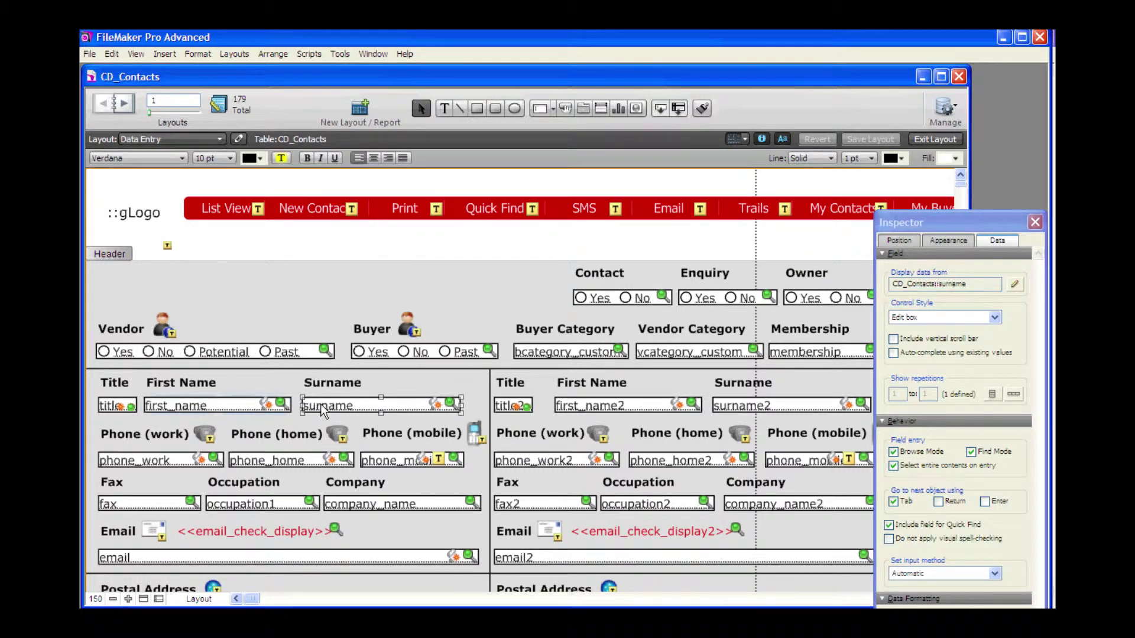
Examine the source fields behind the Postal Address, Suburb, State, Postcode, Country, Dear and Address Line1/Formal Greeting entries of the contacts layout
left_click_drag(947, 230, 815, 222)
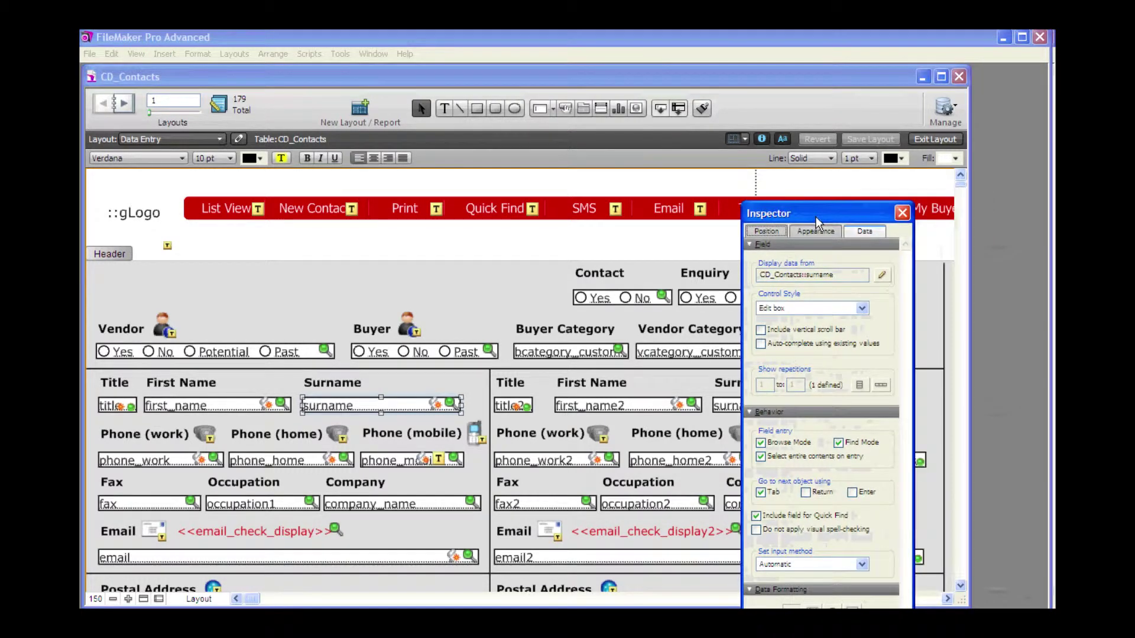
left_click(960, 586)
left_click(959, 586)
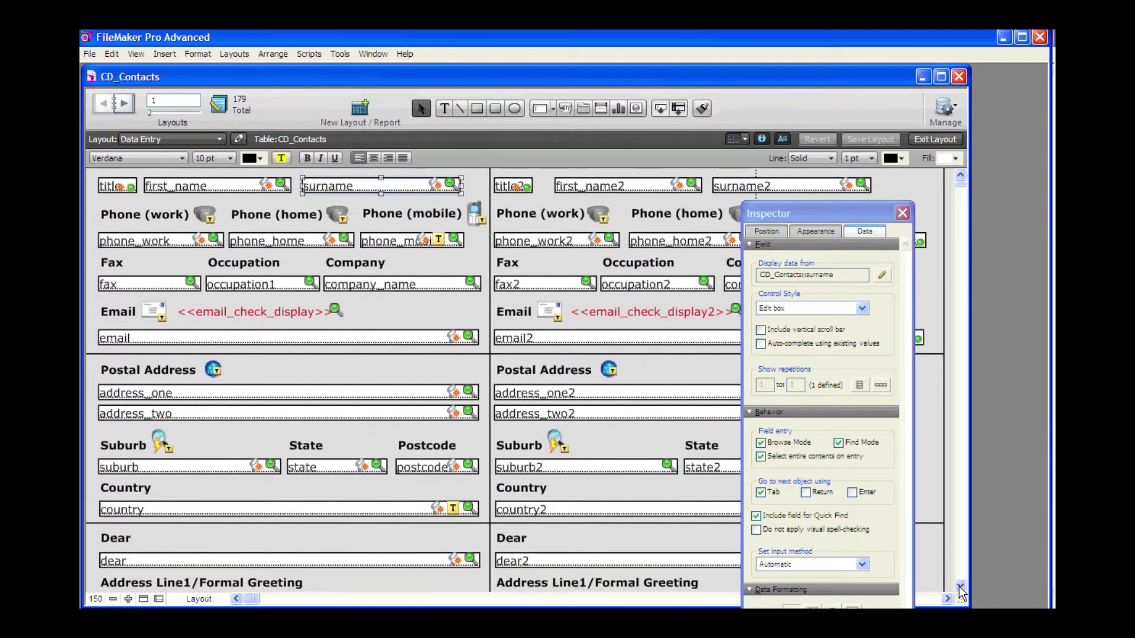
left_click(960, 586)
left_click(960, 586)
left_click(960, 588)
left_click(959, 588)
left_click(960, 588)
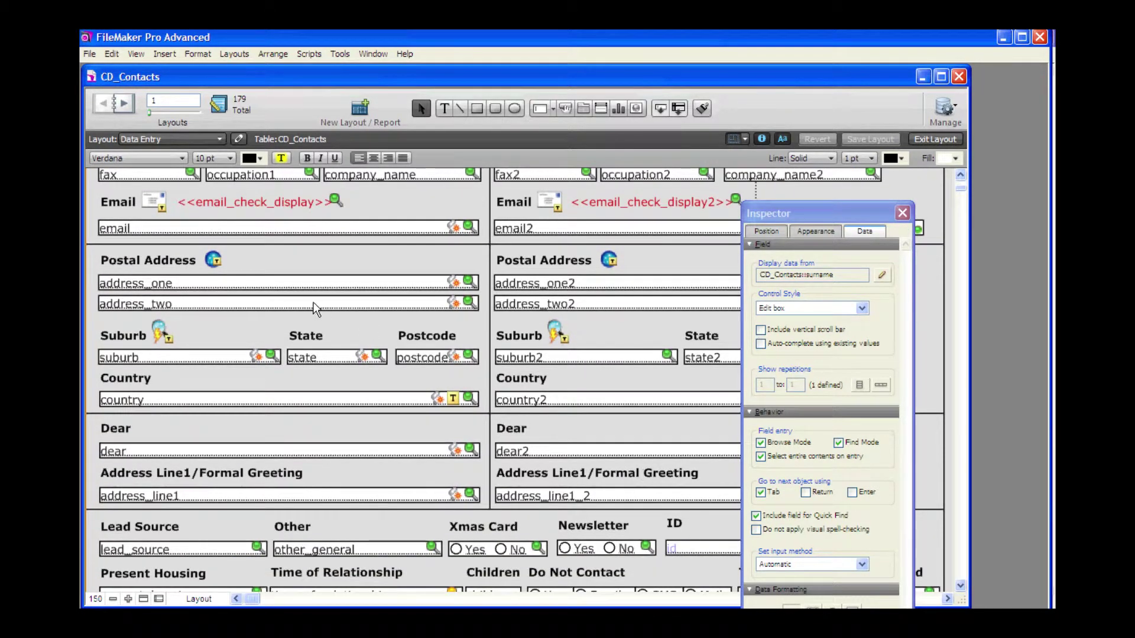
left_click(292, 286)
left_click(282, 302)
left_click(239, 284)
left_click(234, 358)
left_click(321, 353)
left_click(410, 360)
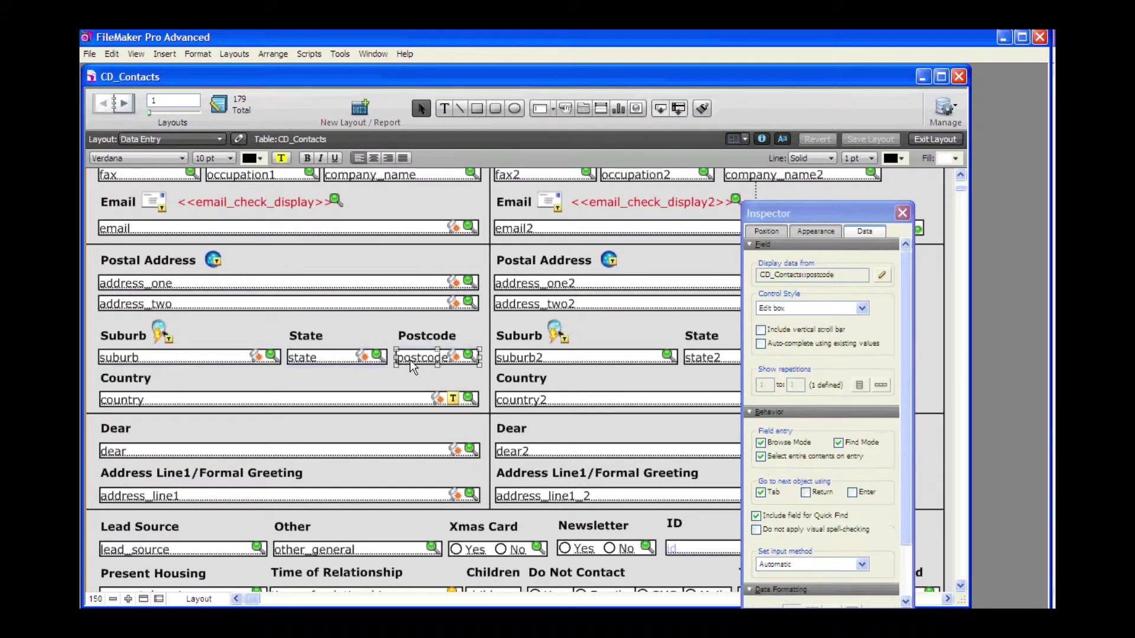
left_click(315, 401)
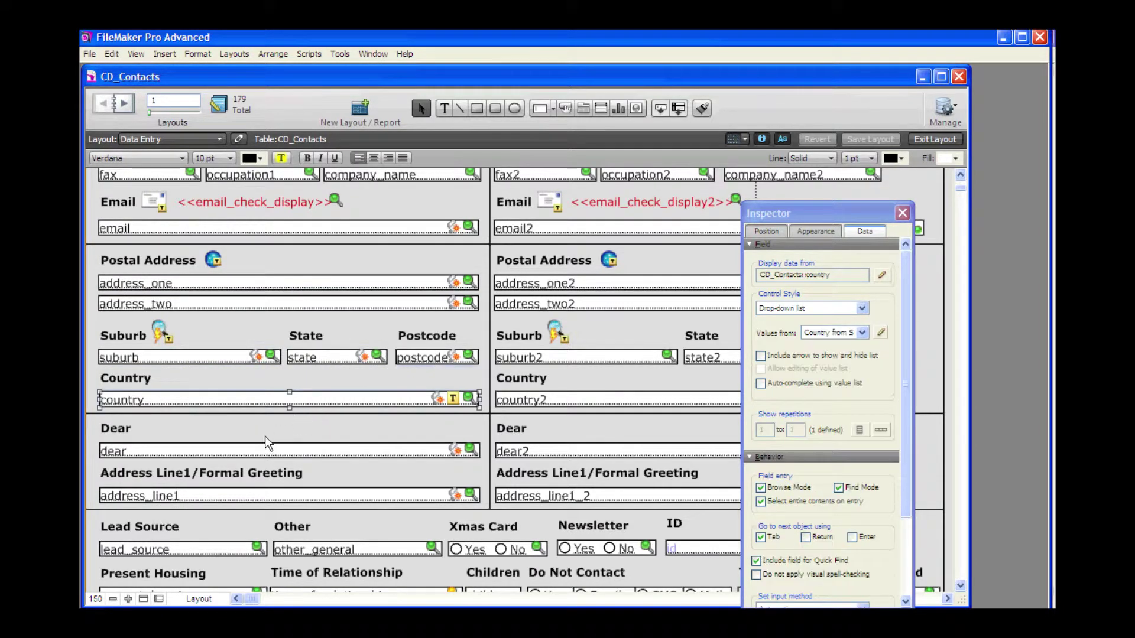
left_click(257, 452)
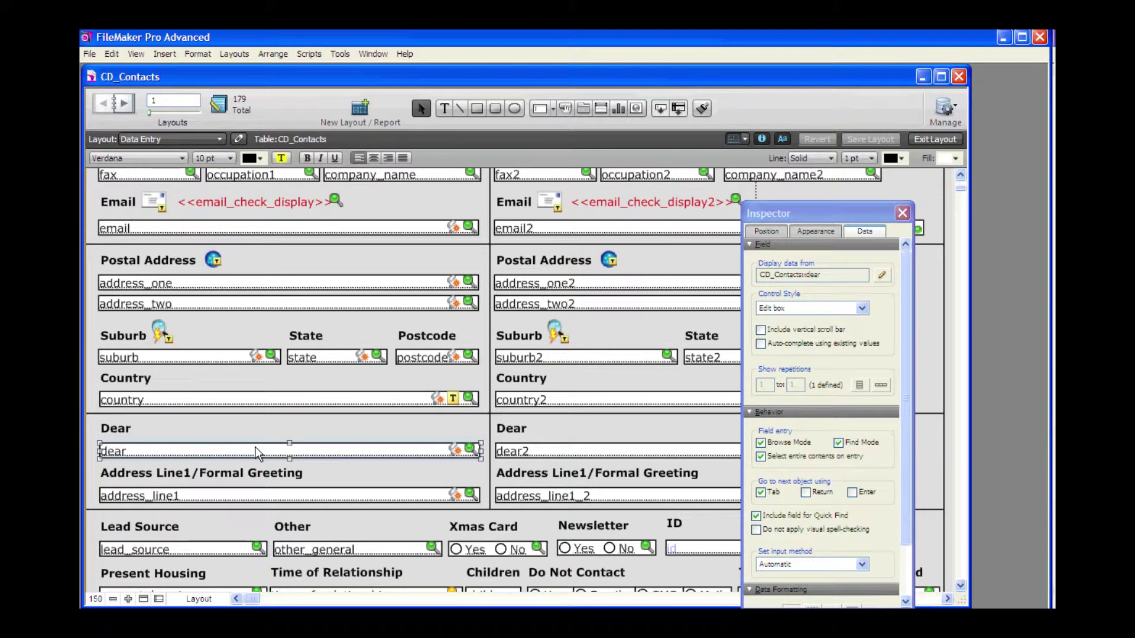
left_click(232, 494)
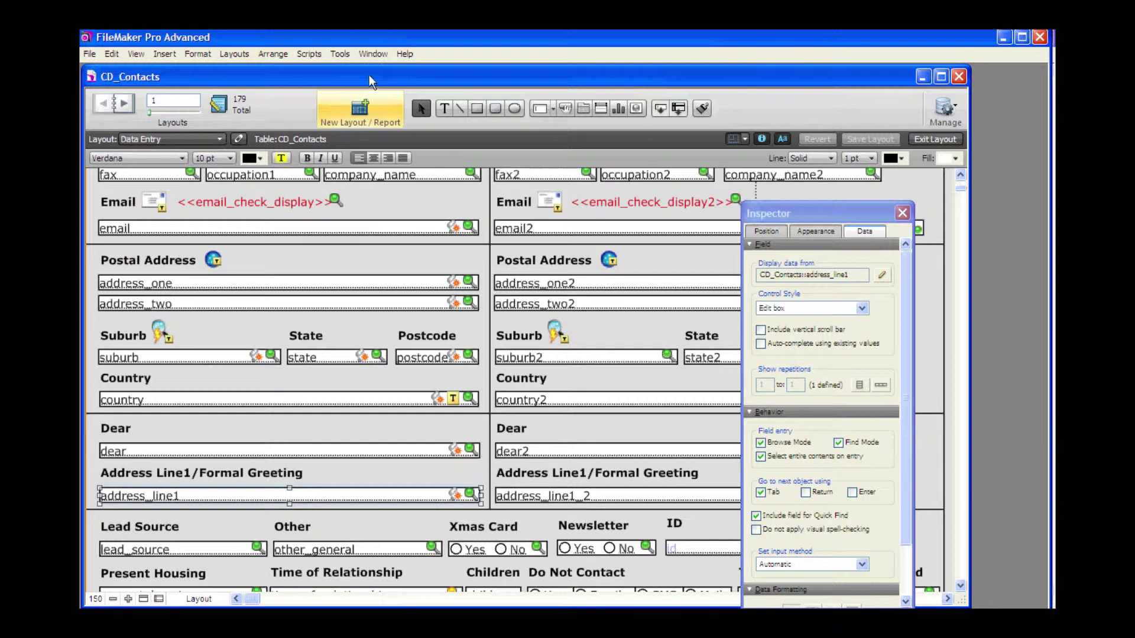
Switch to the CD_Listings window and examine the source fields for Exchange Date, Settlement Date and Deposit % on the Sales Advice layout
left_click(374, 58)
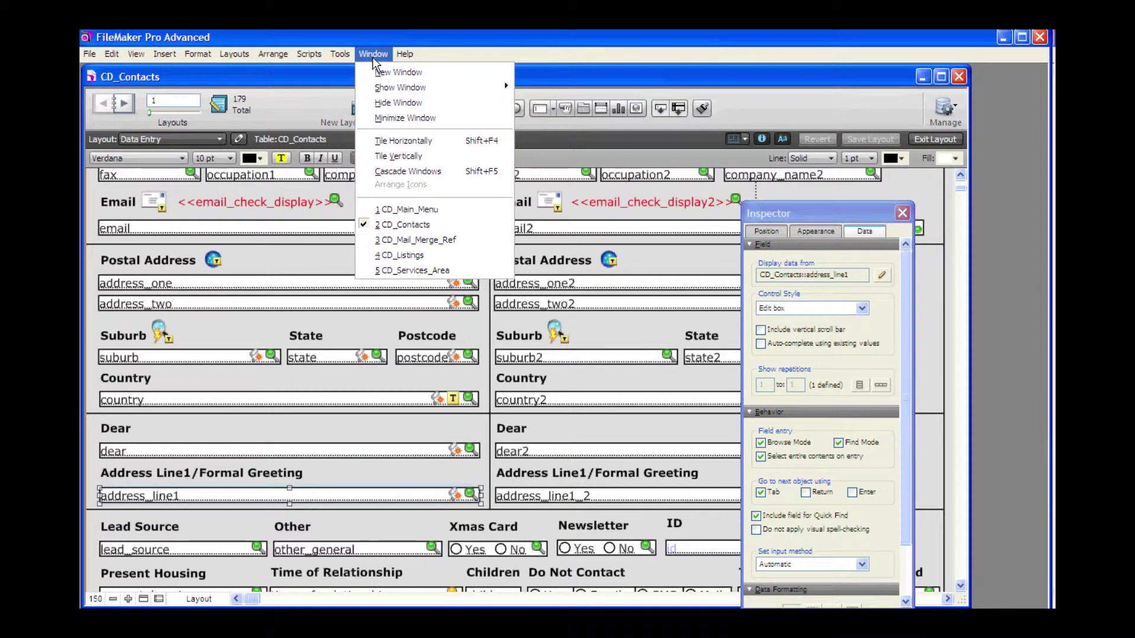
left_click(386, 255)
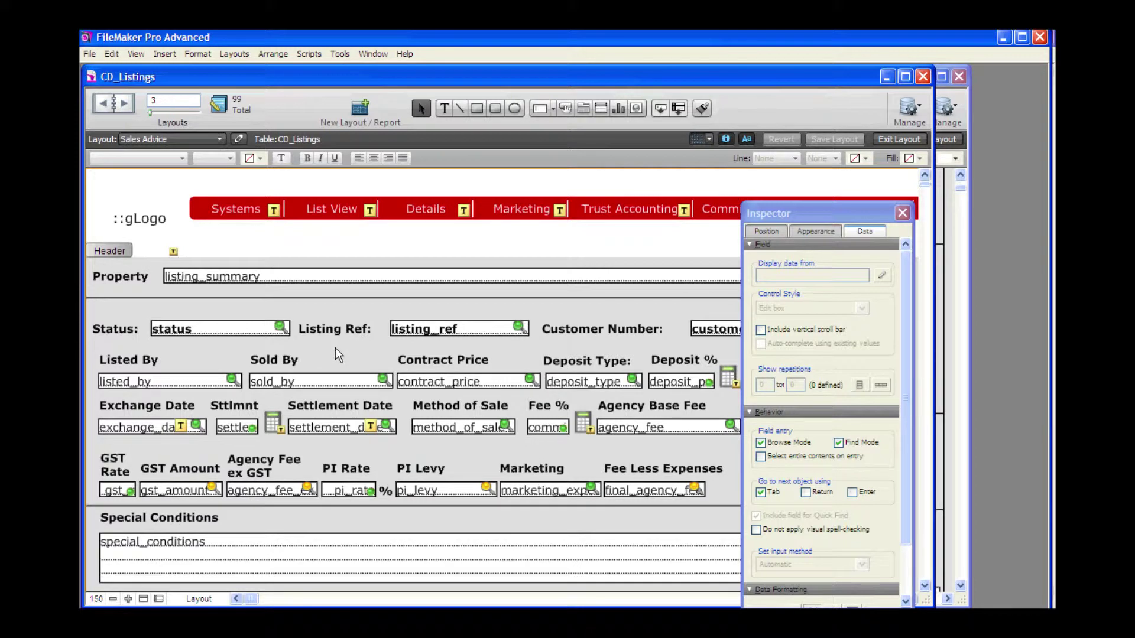
left_click(195, 431)
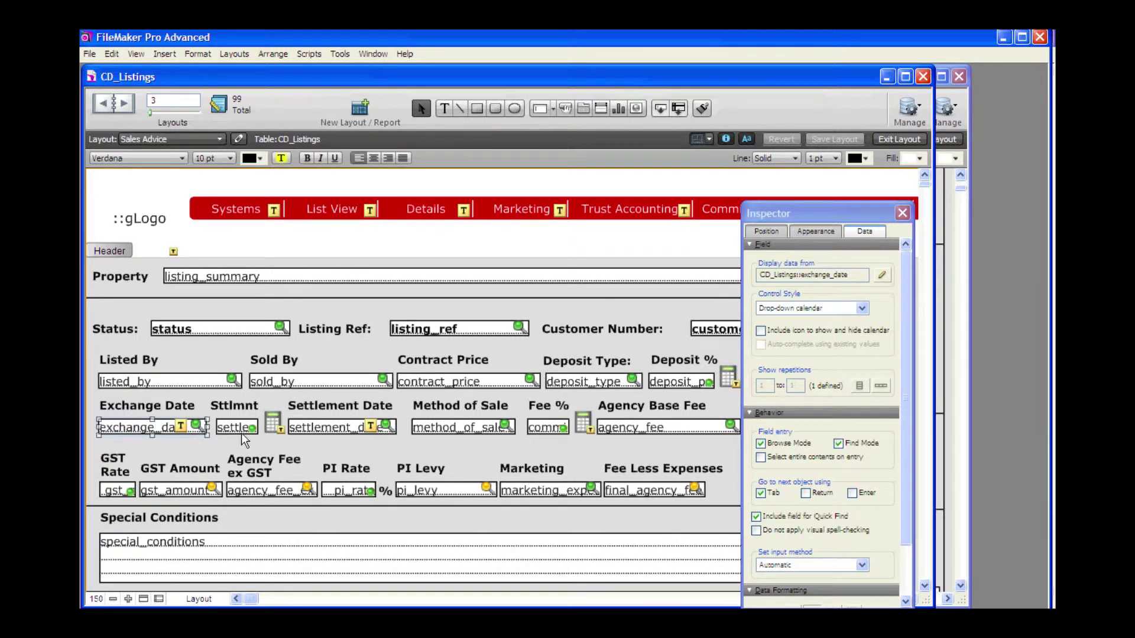
left_click(303, 434)
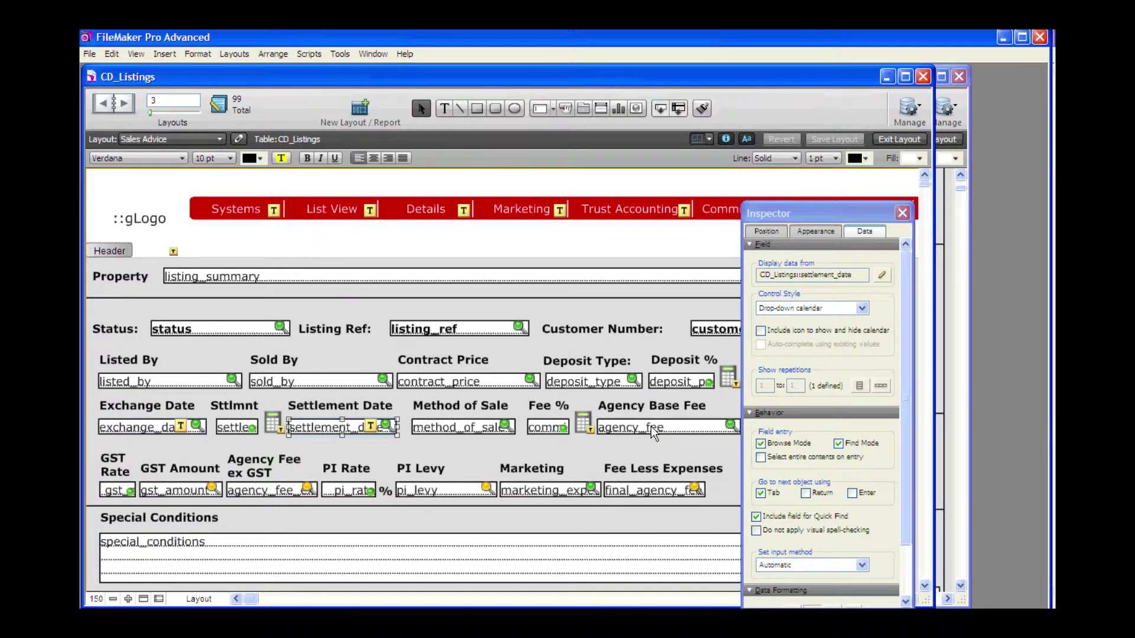
left_click(664, 381)
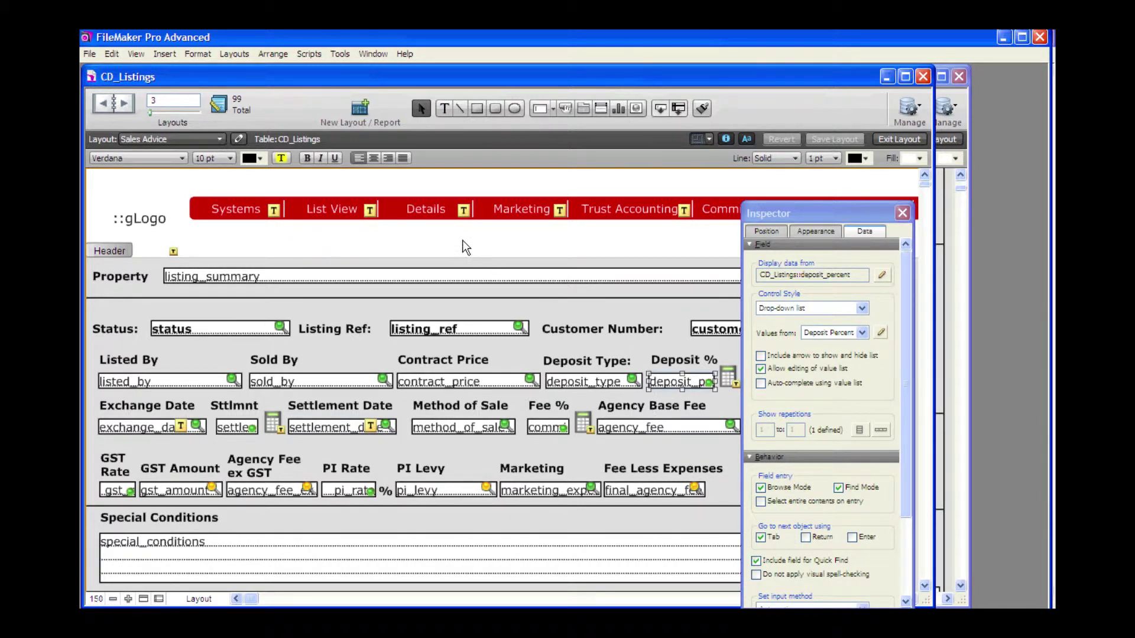
Switch to Complete Data and open the Mail Merge Ref list from the Systems area
left_click(1005, 37)
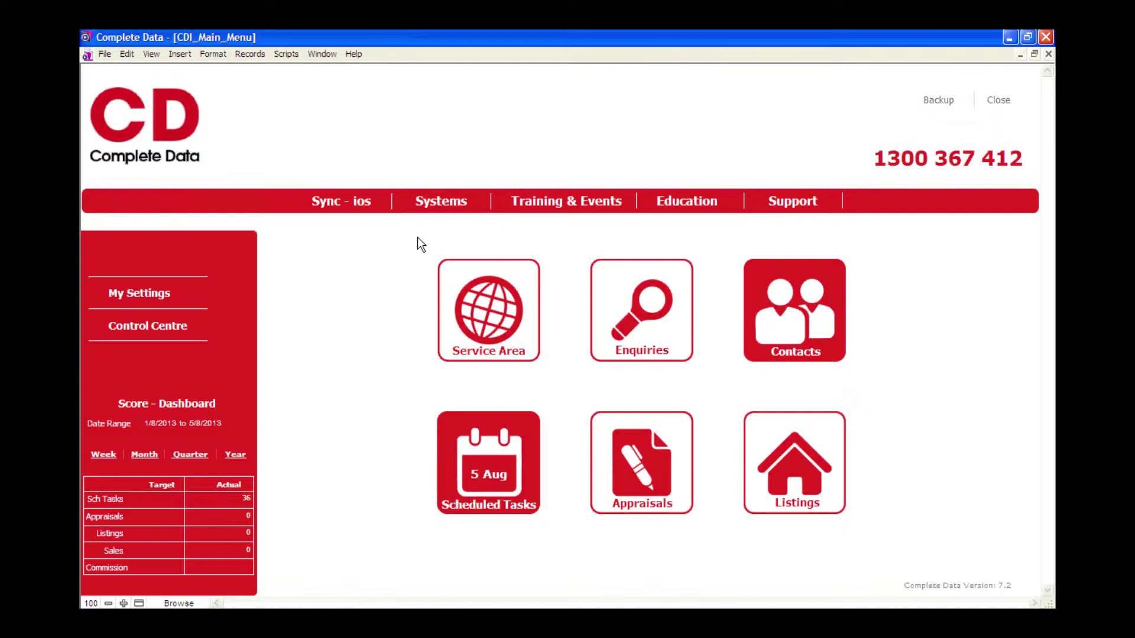
left_click(433, 204)
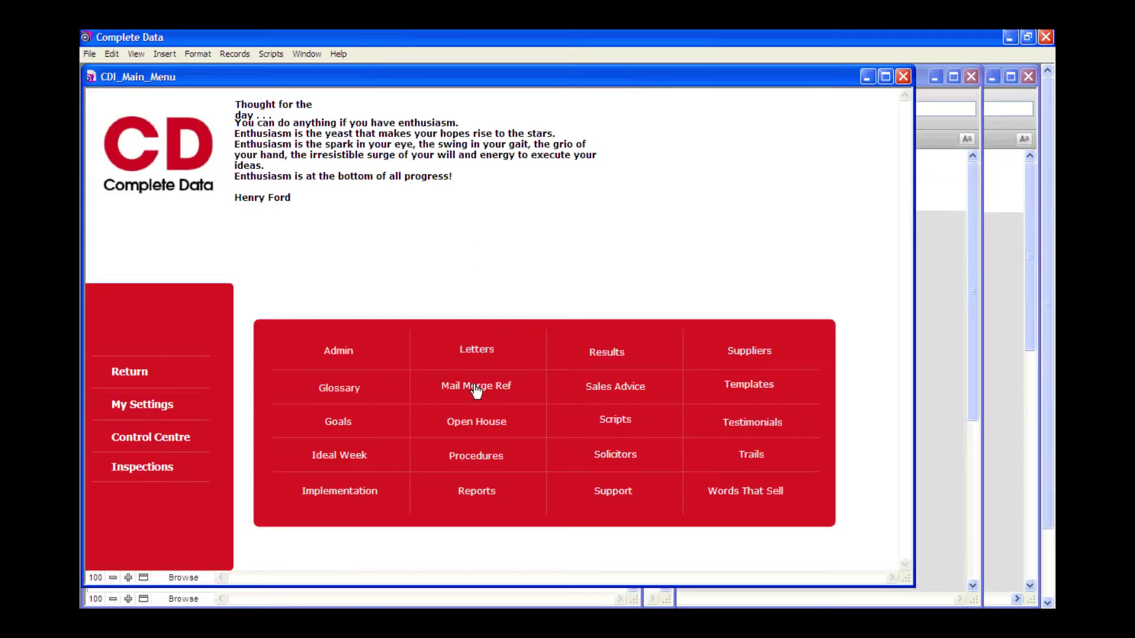
left_click(476, 389)
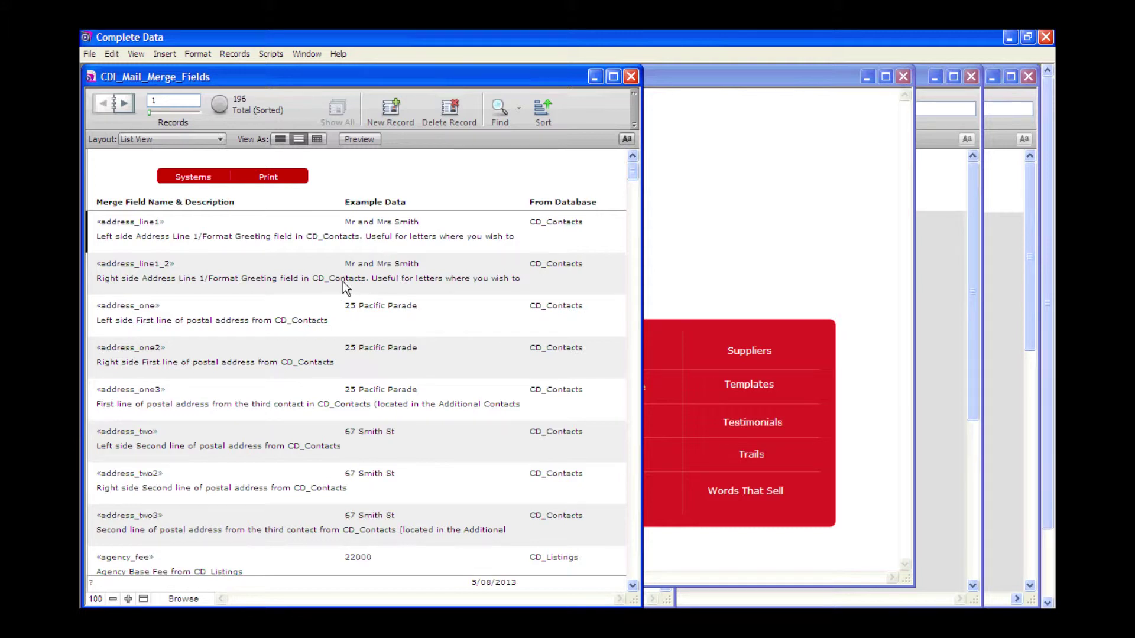
Preview the merge field list for printing and try the print setup with Records being browsed, cancelling the print
left_click(266, 178)
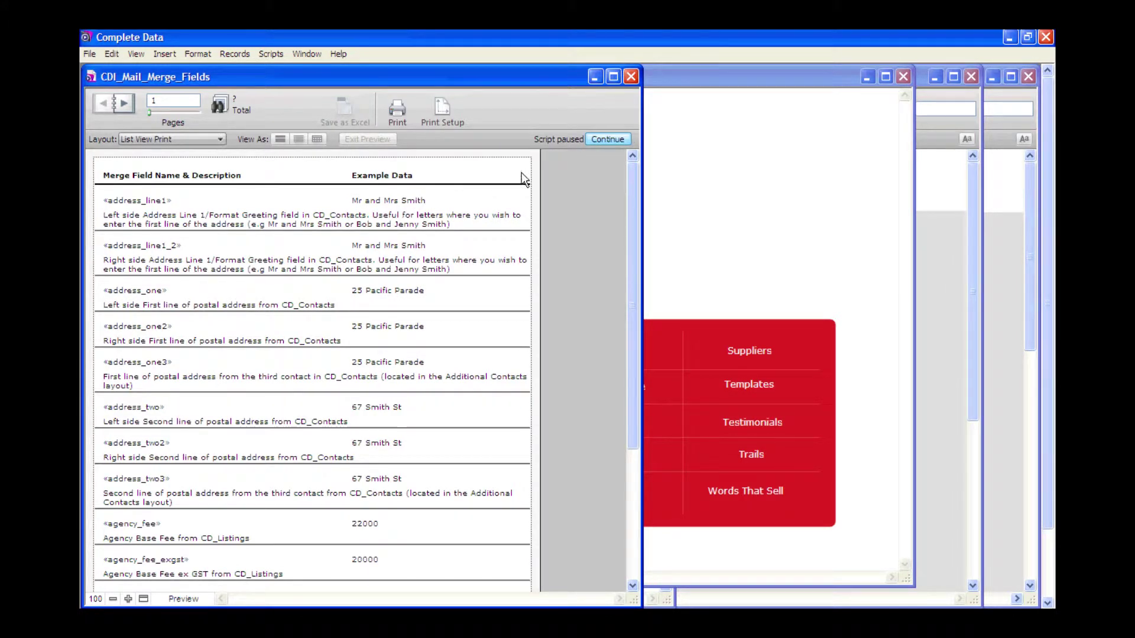
left_click(602, 141)
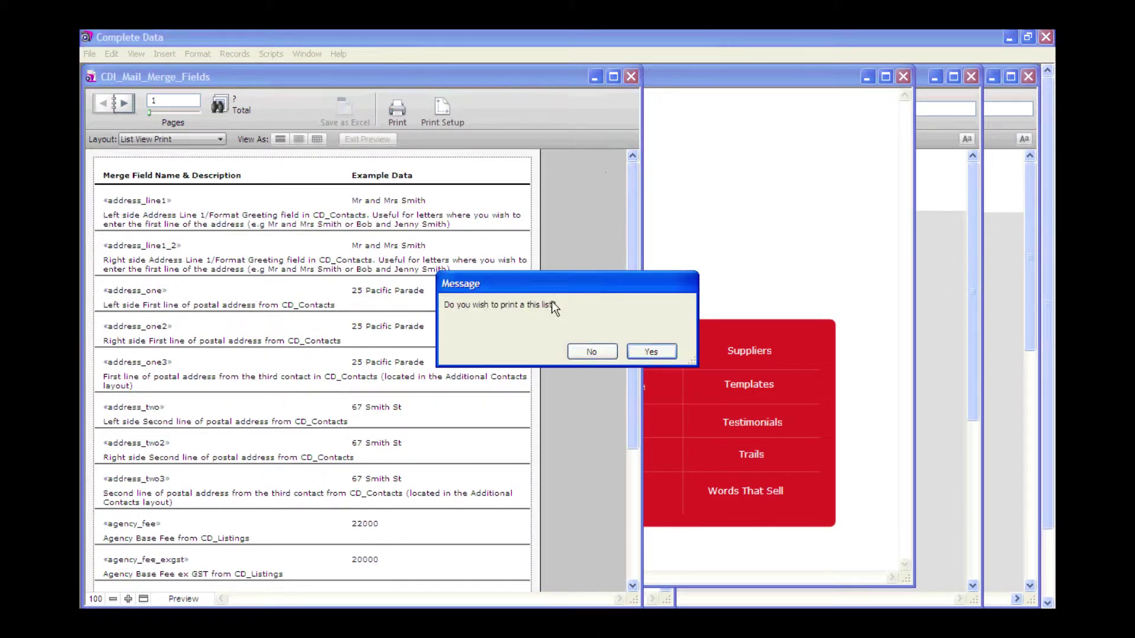
left_click(645, 352)
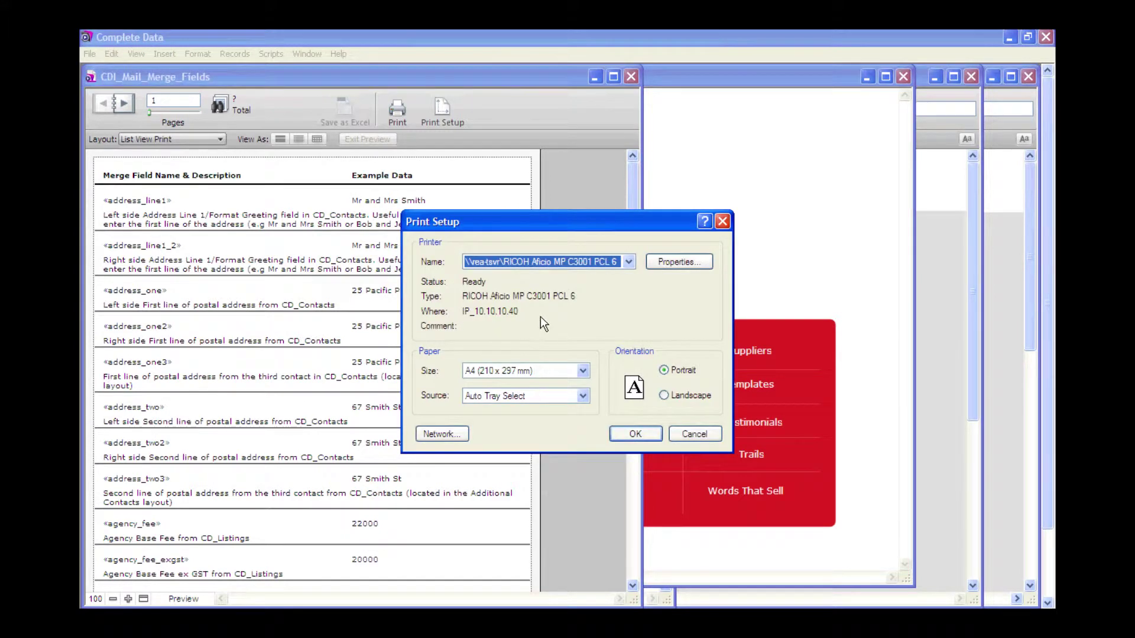
left_click(704, 437)
left_click(572, 216)
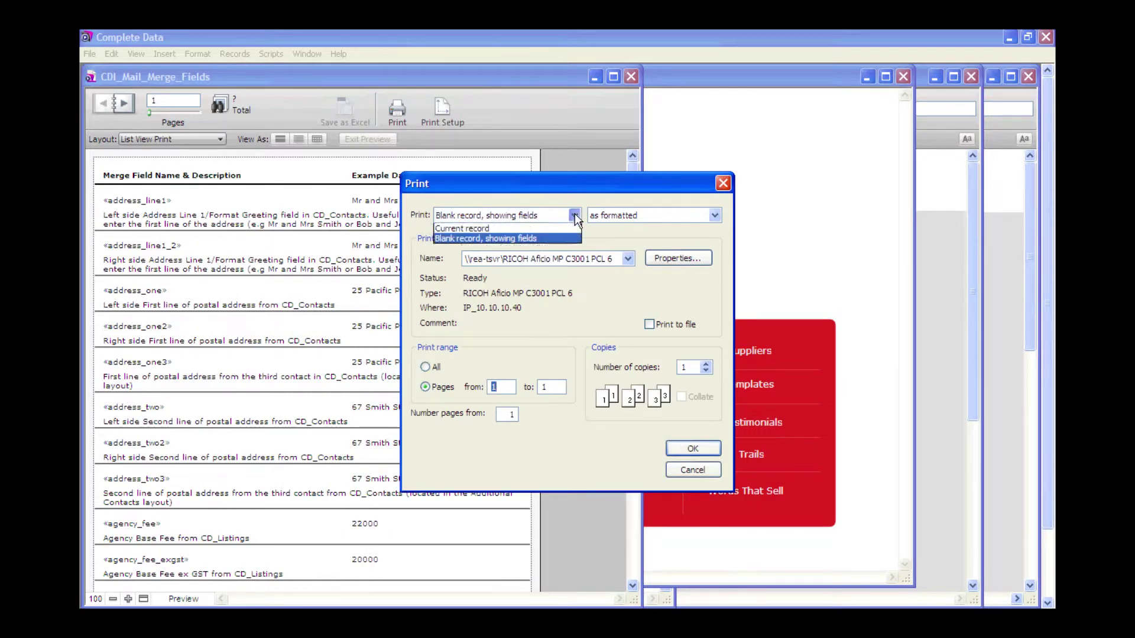
left_click(537, 227)
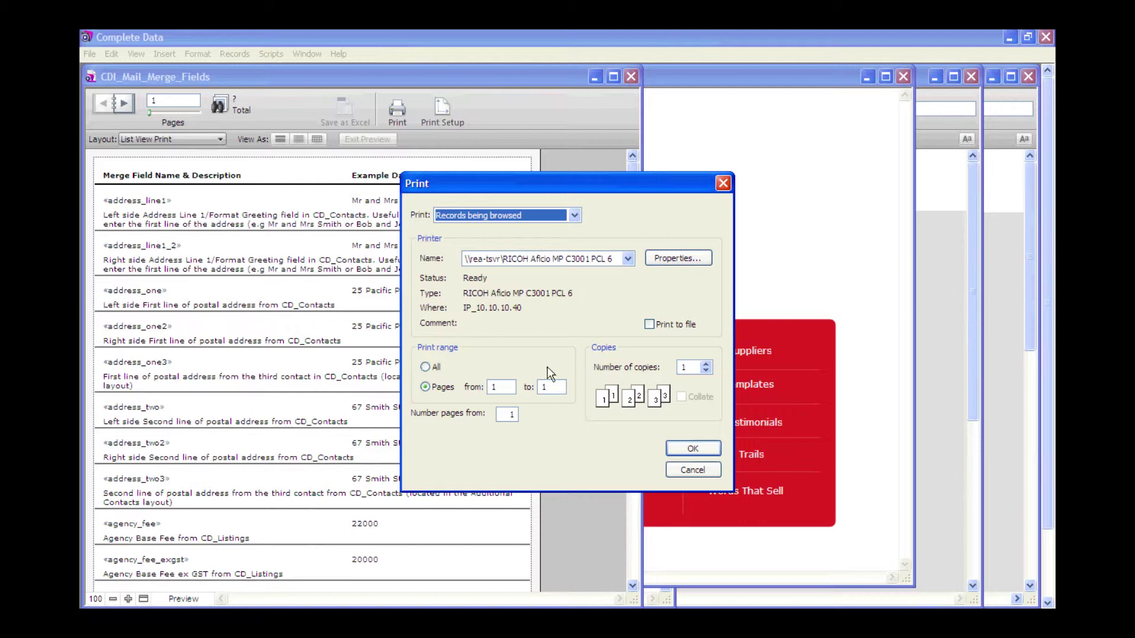
left_click(679, 470)
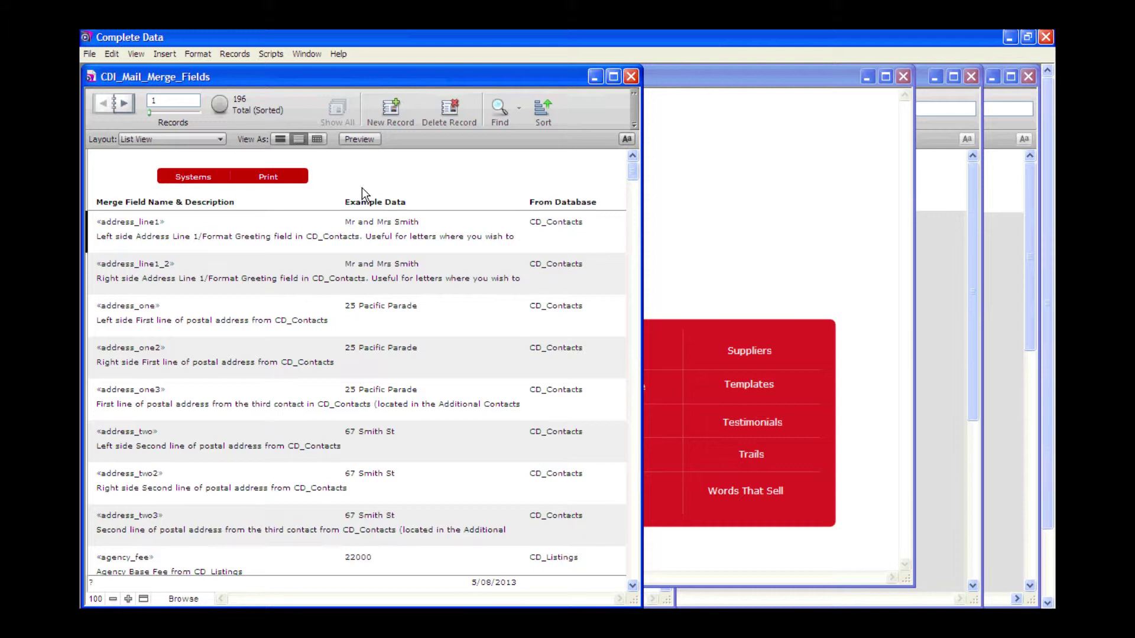
Open the details of letter LTR047, Spare Buyer Prospect Letter 1, from the Letters list and open its document in Microsoft Word
left_click(196, 179)
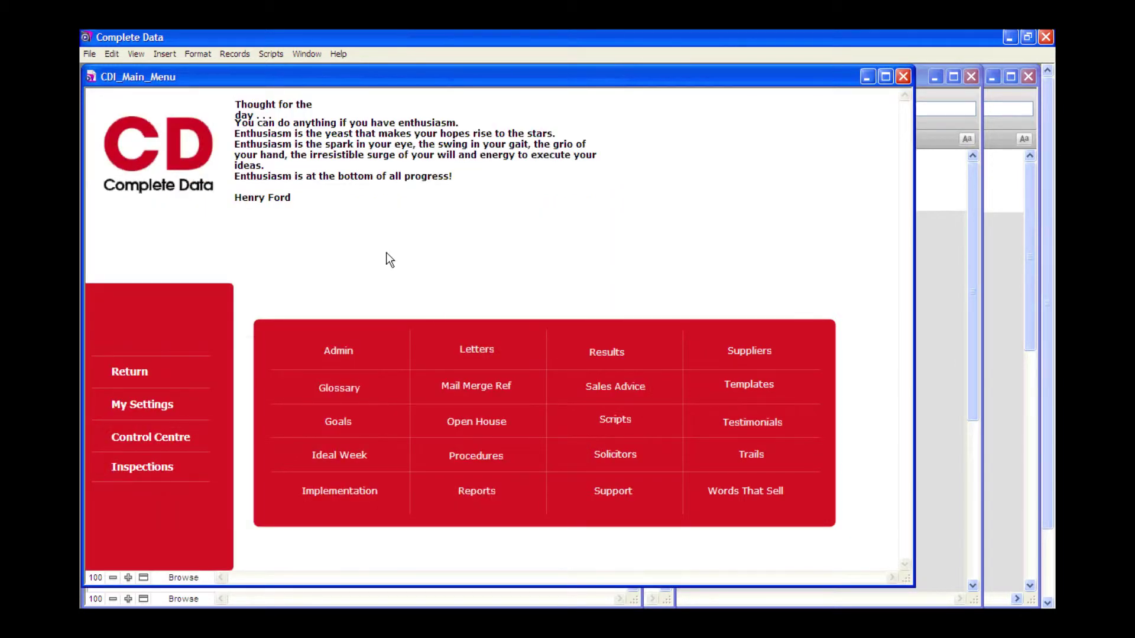
left_click(468, 351)
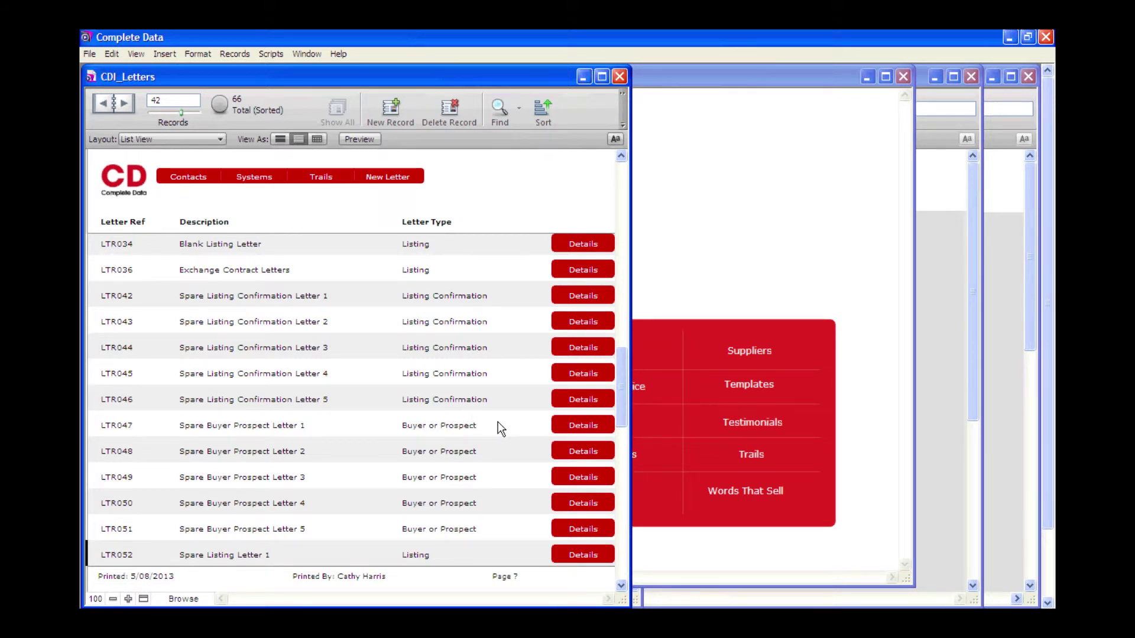
left_click(566, 426)
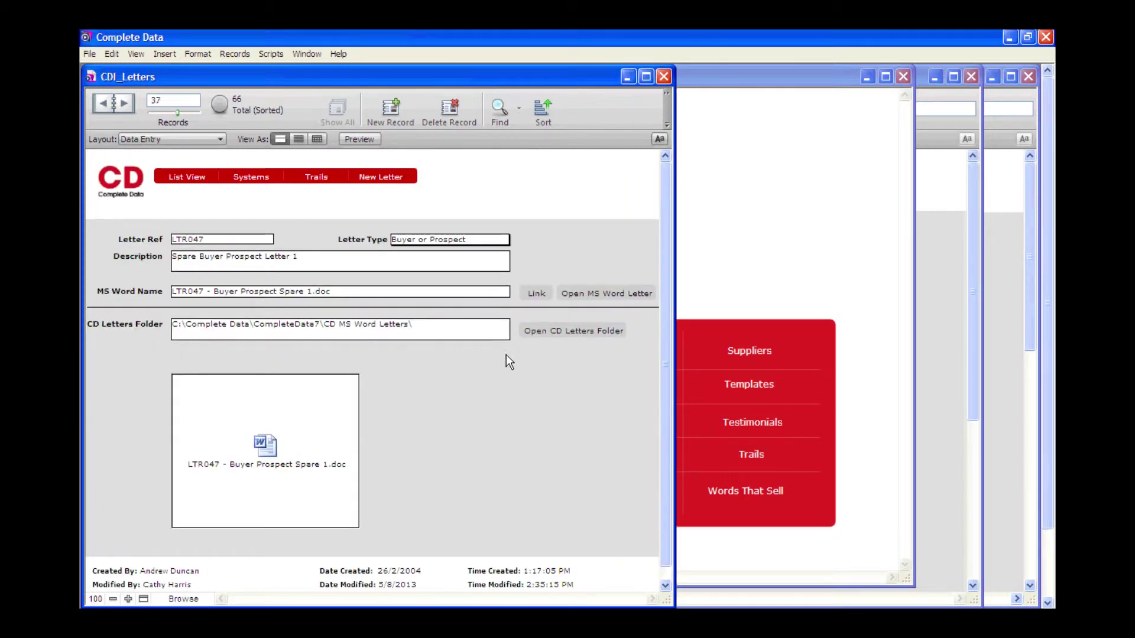
left_click(589, 296)
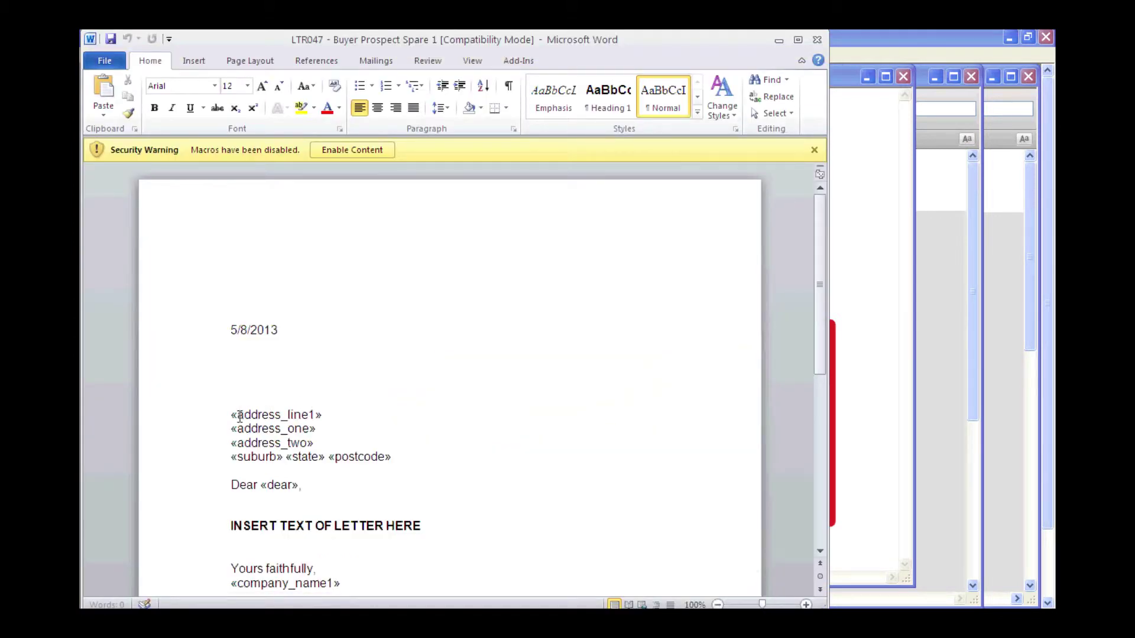
Enable the document's macro content and replace the INSERT TEXT OF LETTER HERE placeholder with the copied letter text
left_click_drag(229, 412, 385, 460)
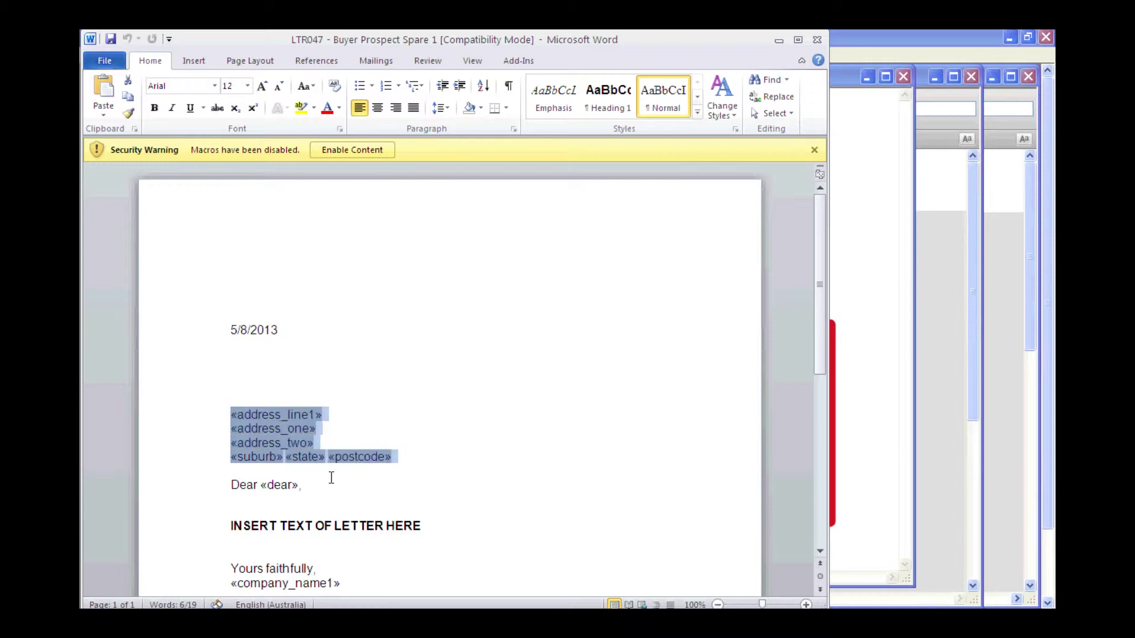
left_click(362, 150)
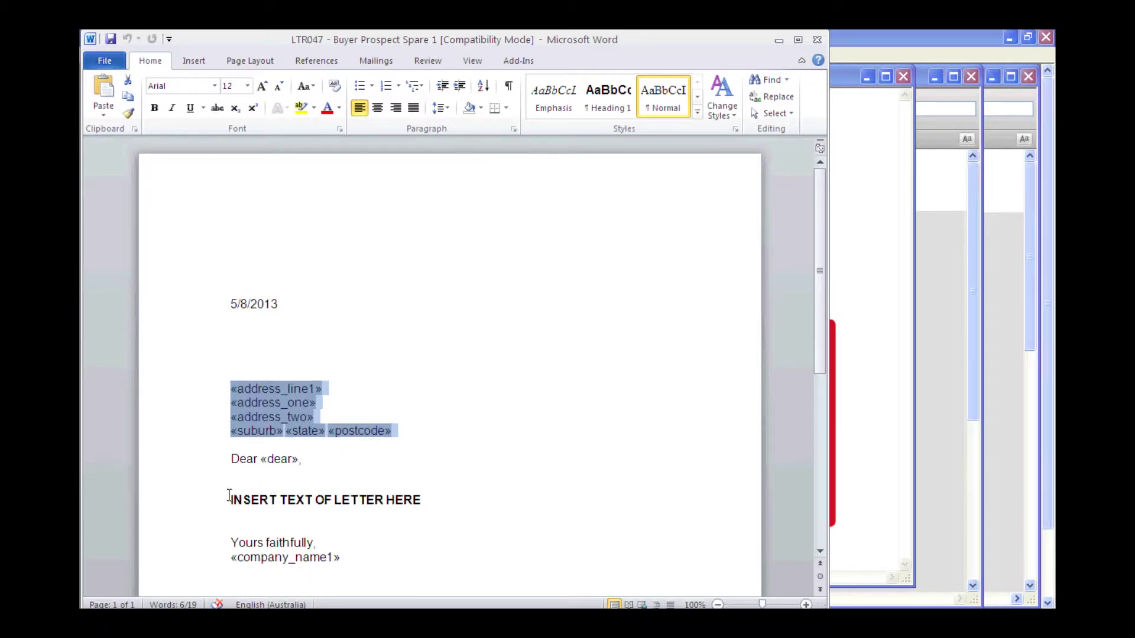
left_click_drag(229, 497, 412, 498)
key("ctrl+v")
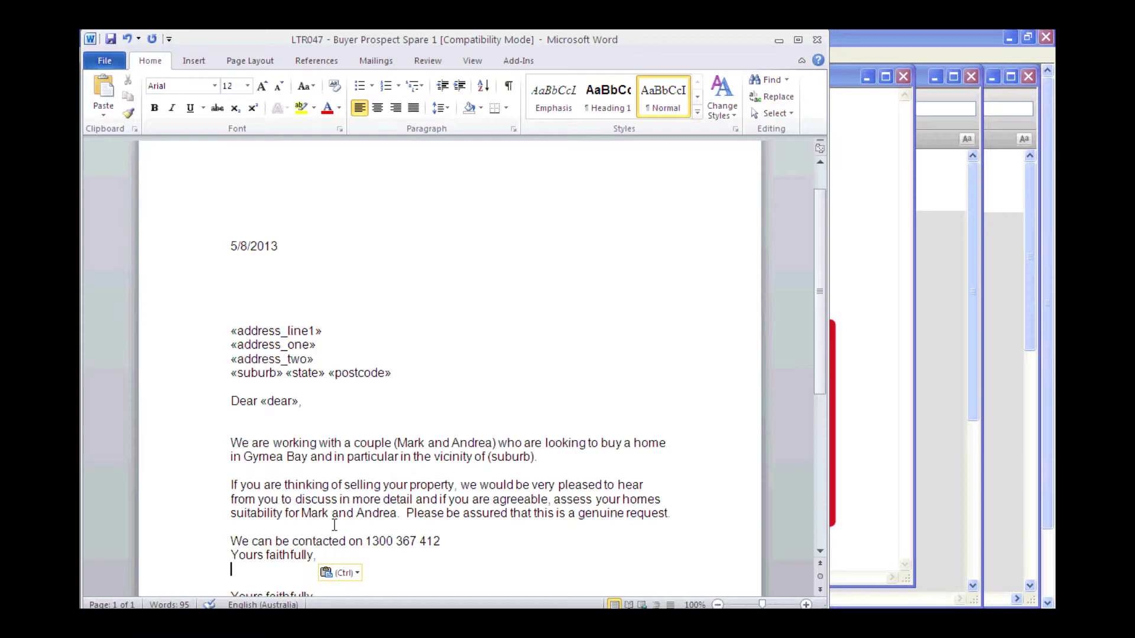
right_click(322, 554)
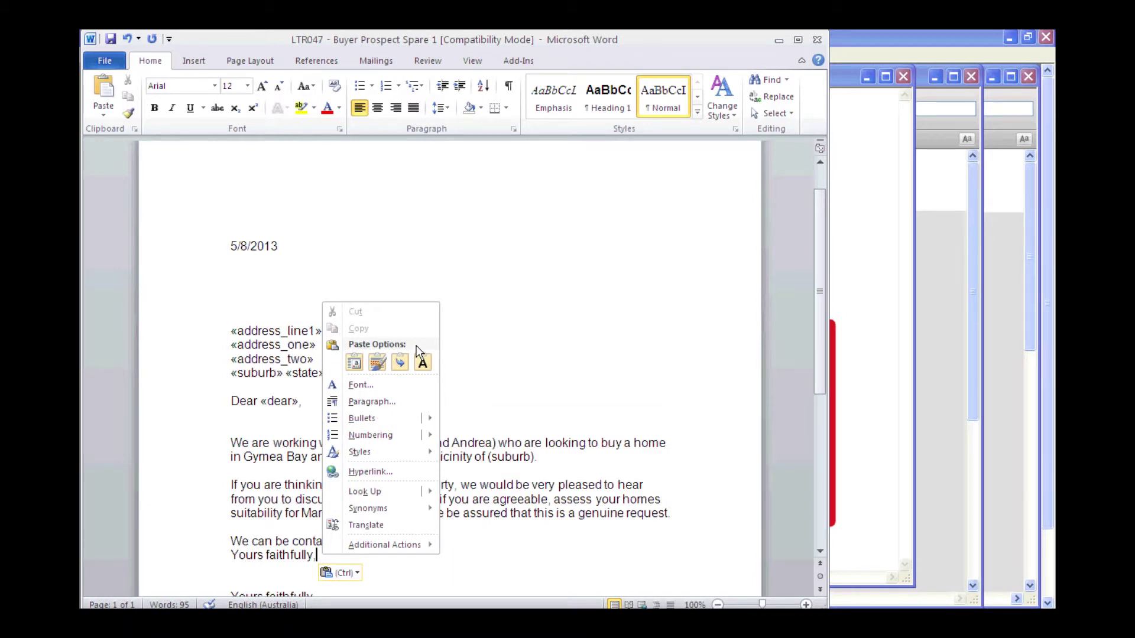
left_click(515, 415)
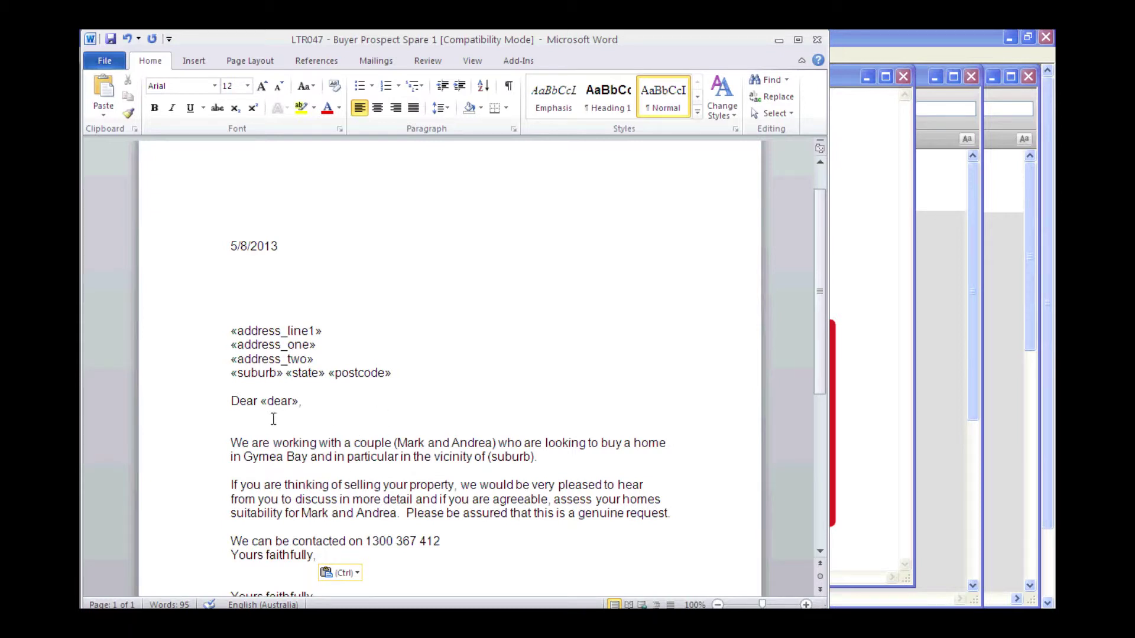
Replace the phone number after "We can be contacted on" with the id_mobile merge field
left_click(247, 419)
left_click_drag(367, 541, 443, 541)
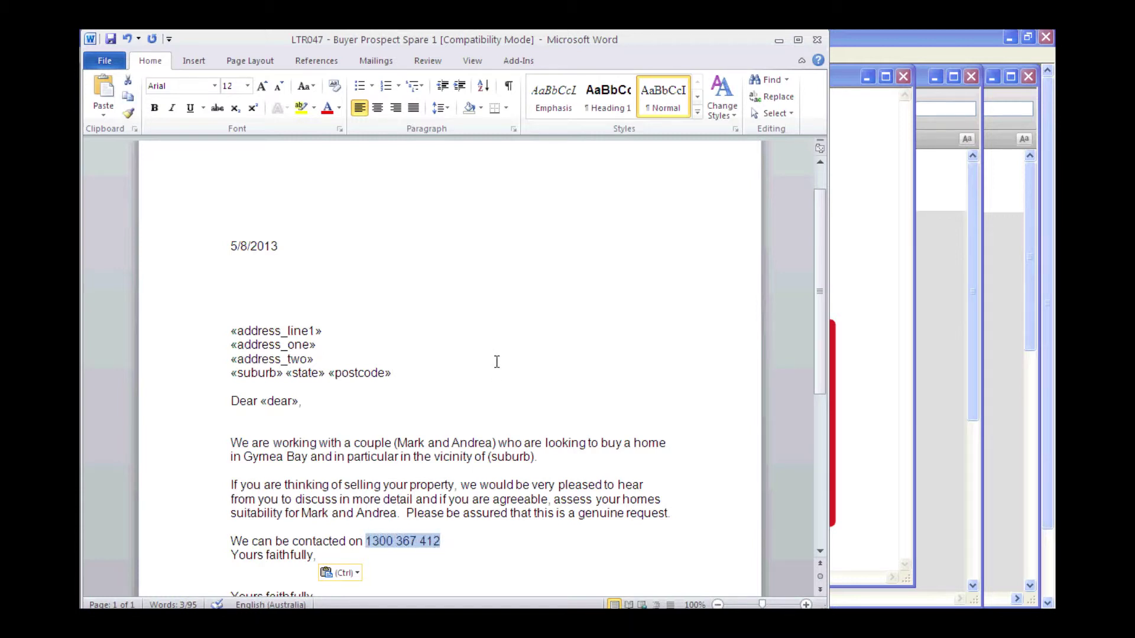
left_click(376, 61)
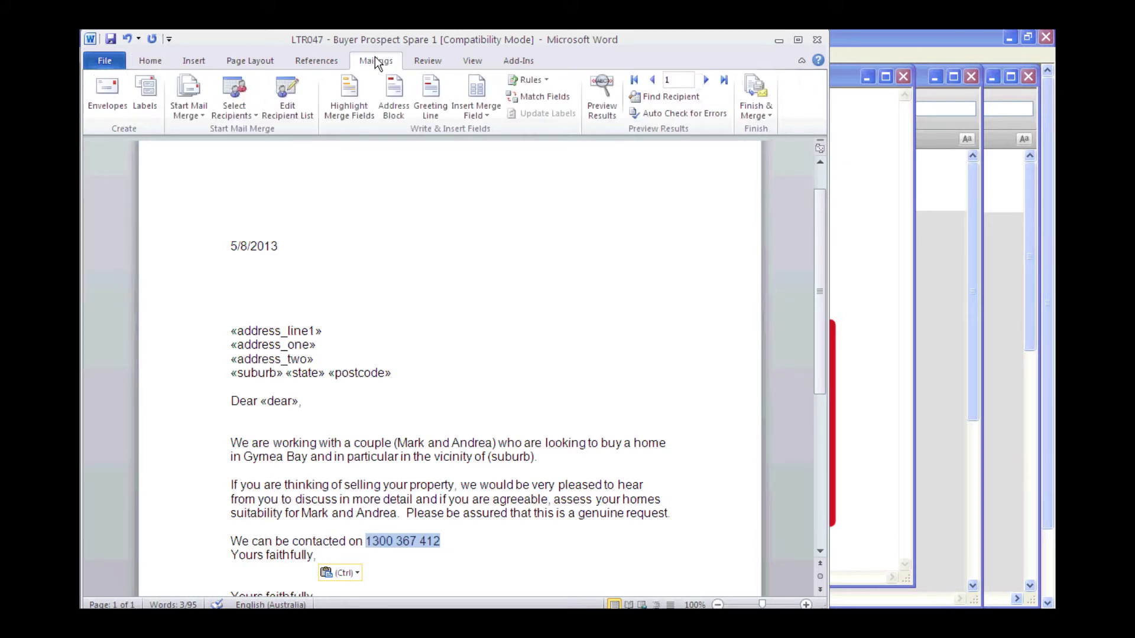
left_click(476, 89)
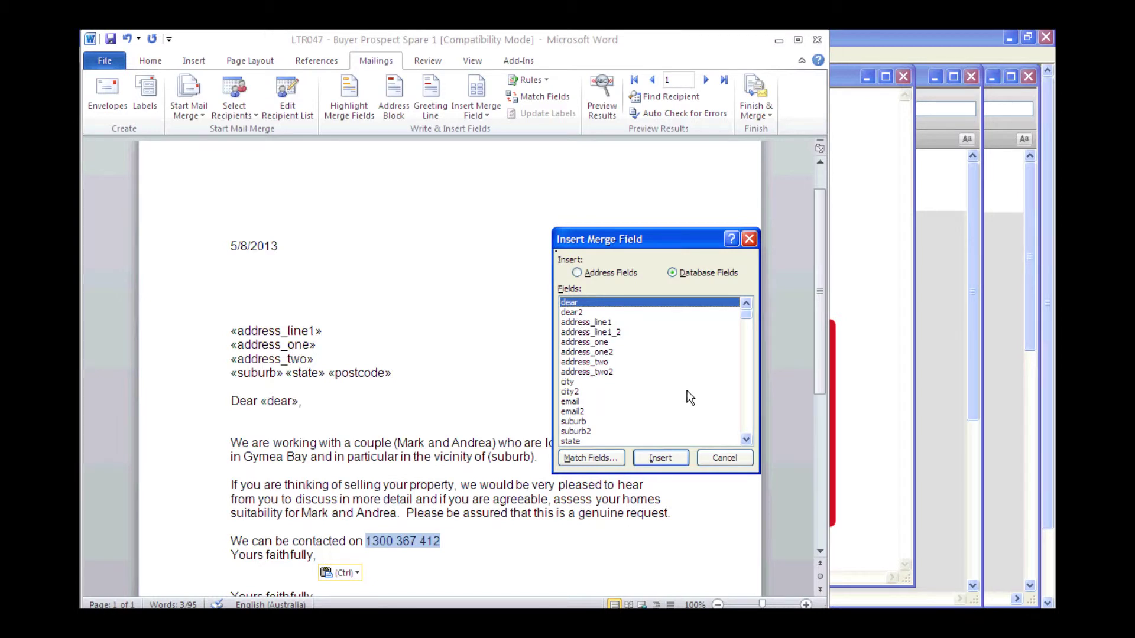
scroll(747, 448, "down", 4)
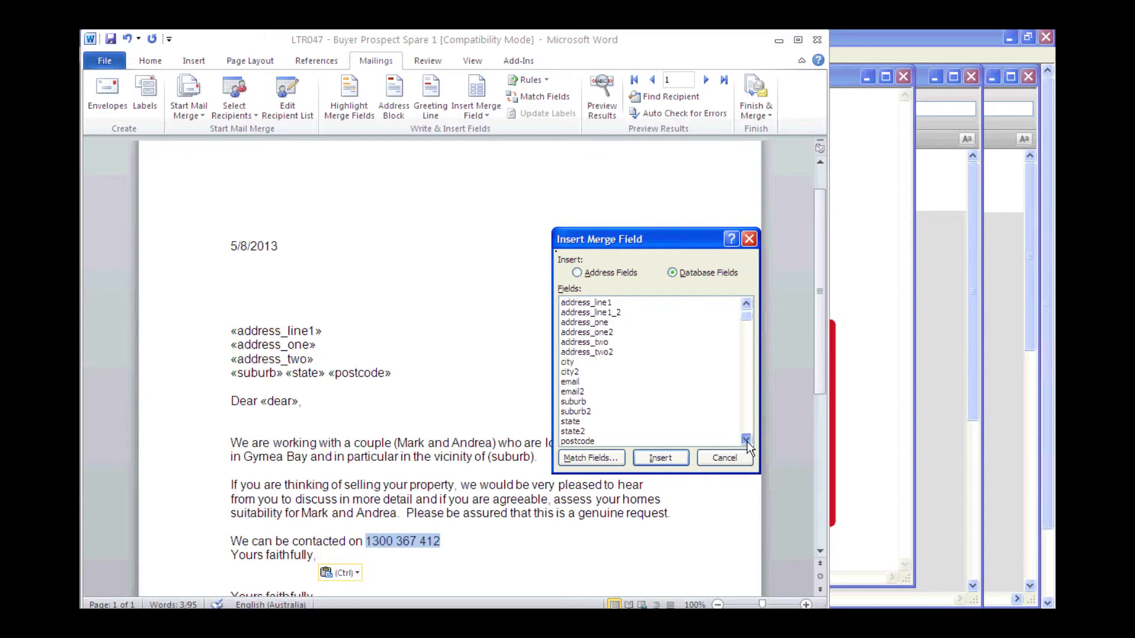
left_click(747, 440)
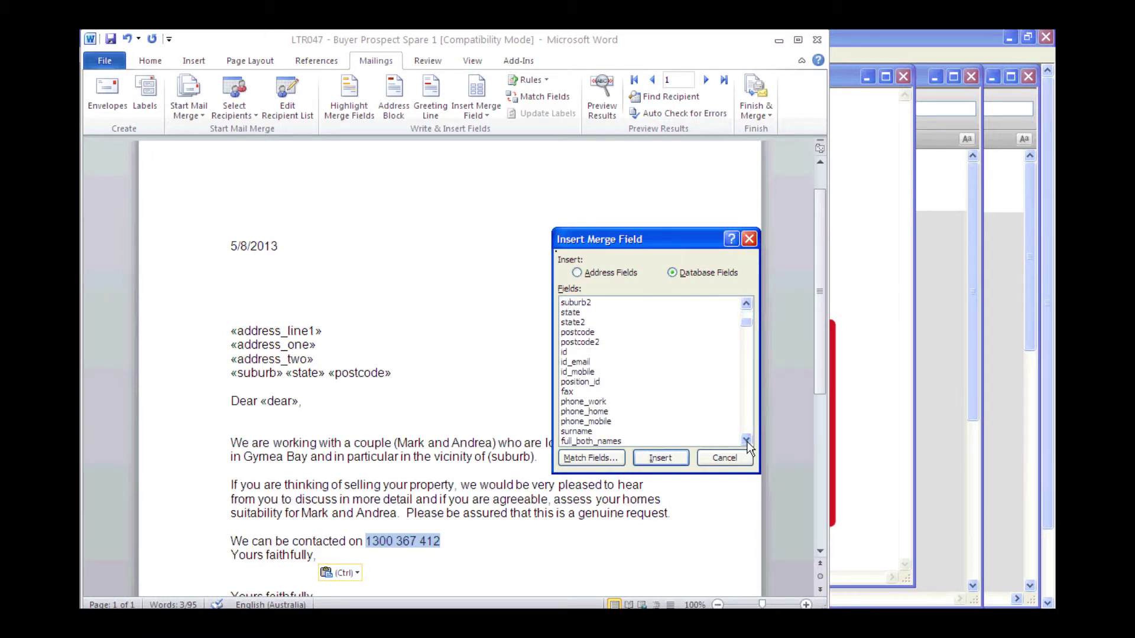
left_click(746, 440)
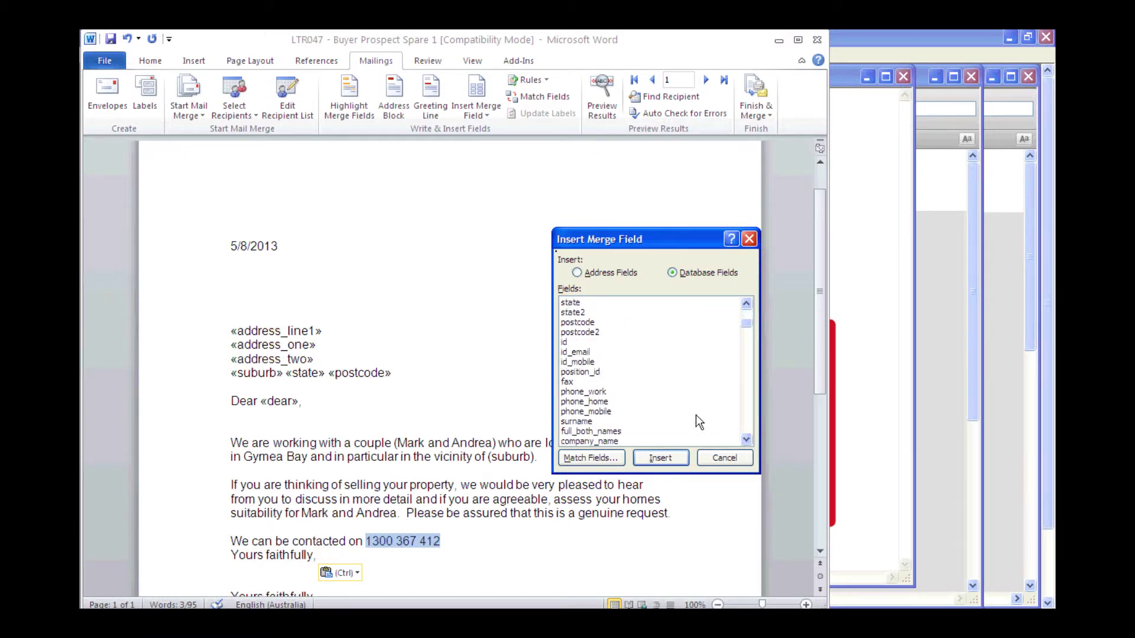
double_click(581, 362)
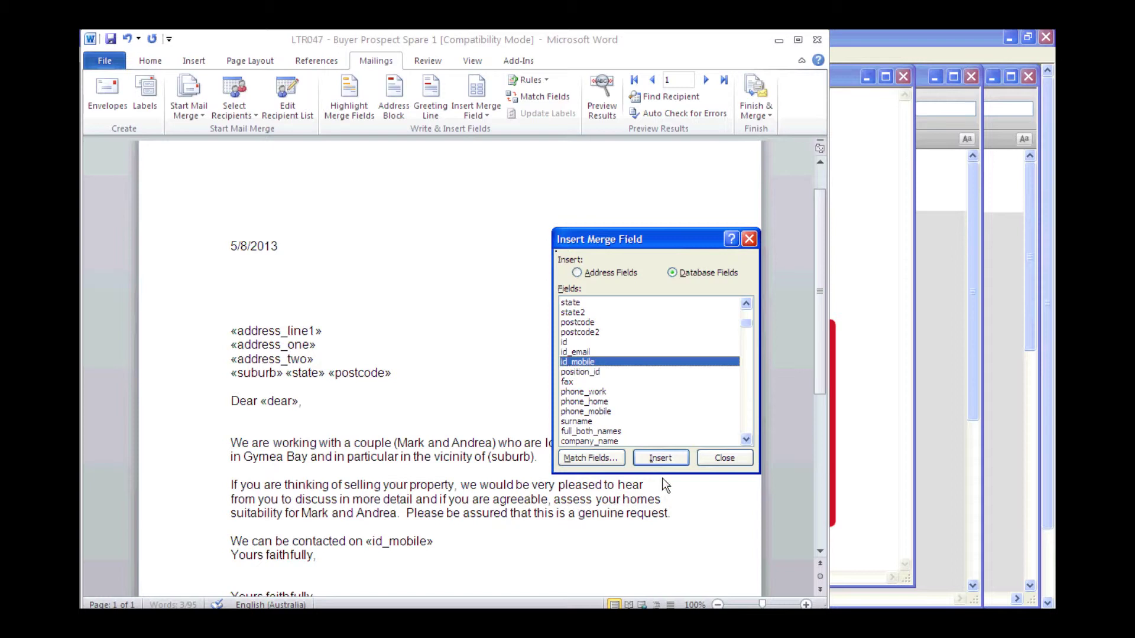
left_click(714, 461)
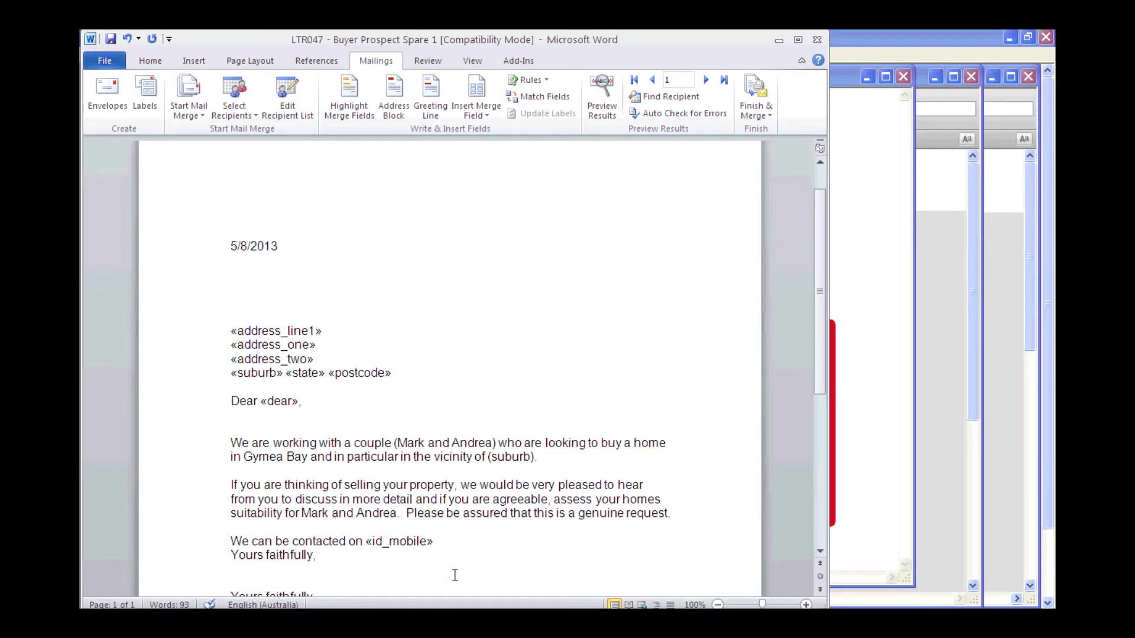
Add a blank line above "Yours faithfully", save the LTR047 letter and close it
key("Return")
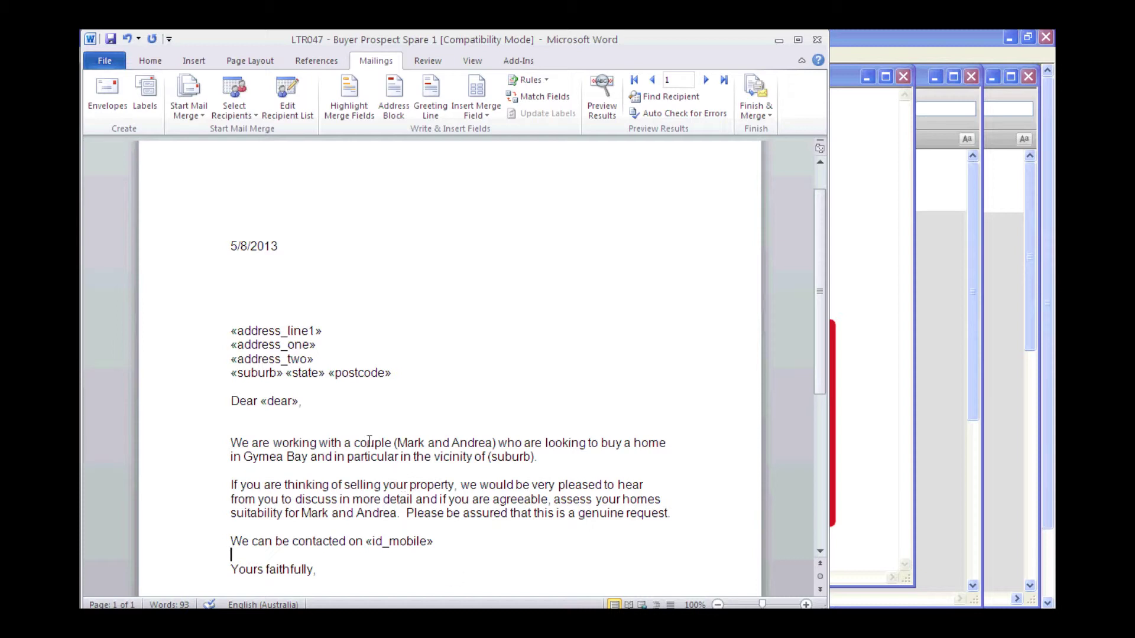
left_click(111, 39)
left_click(816, 40)
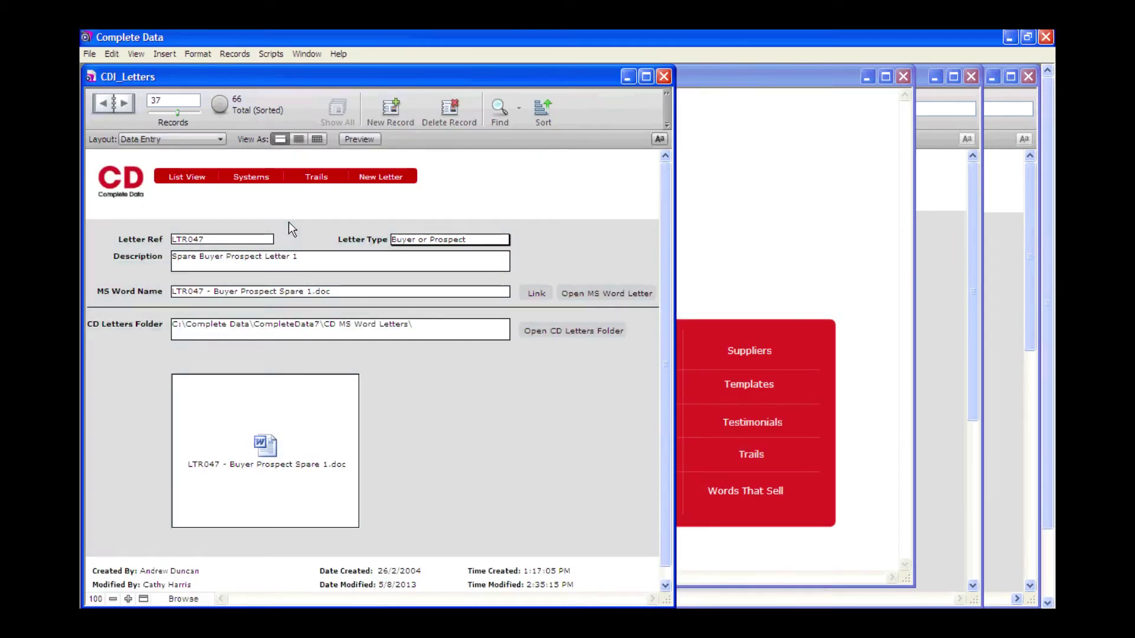
Go to Contacts from the Complete Data main menu and open the Trails of the second contact record
left_click(134, 190)
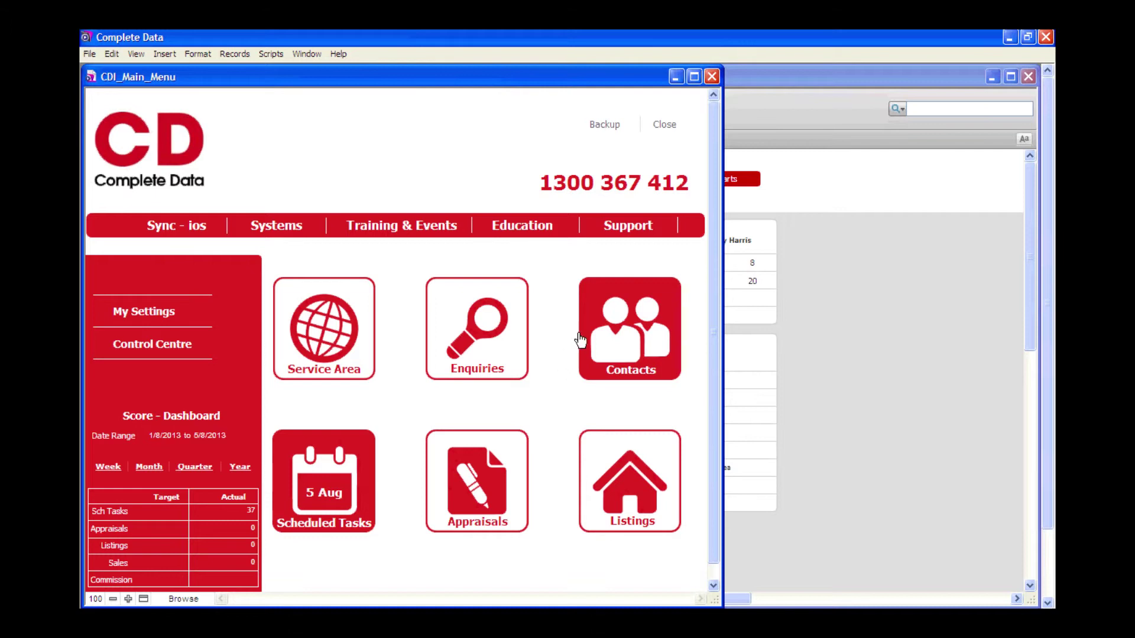
left_click(612, 310)
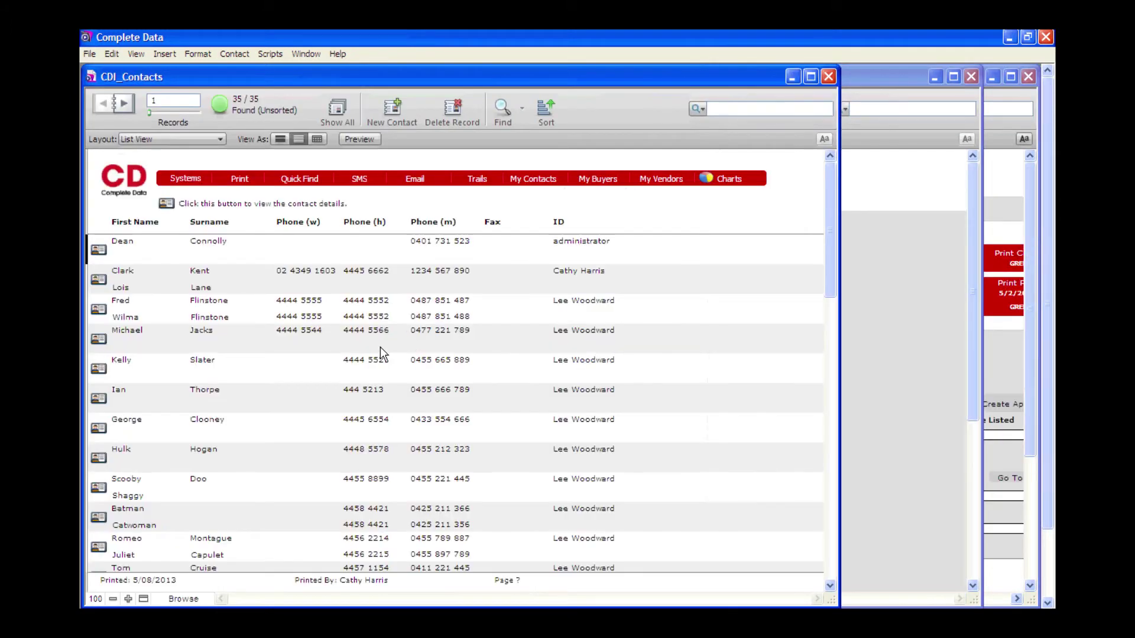
left_click(98, 310)
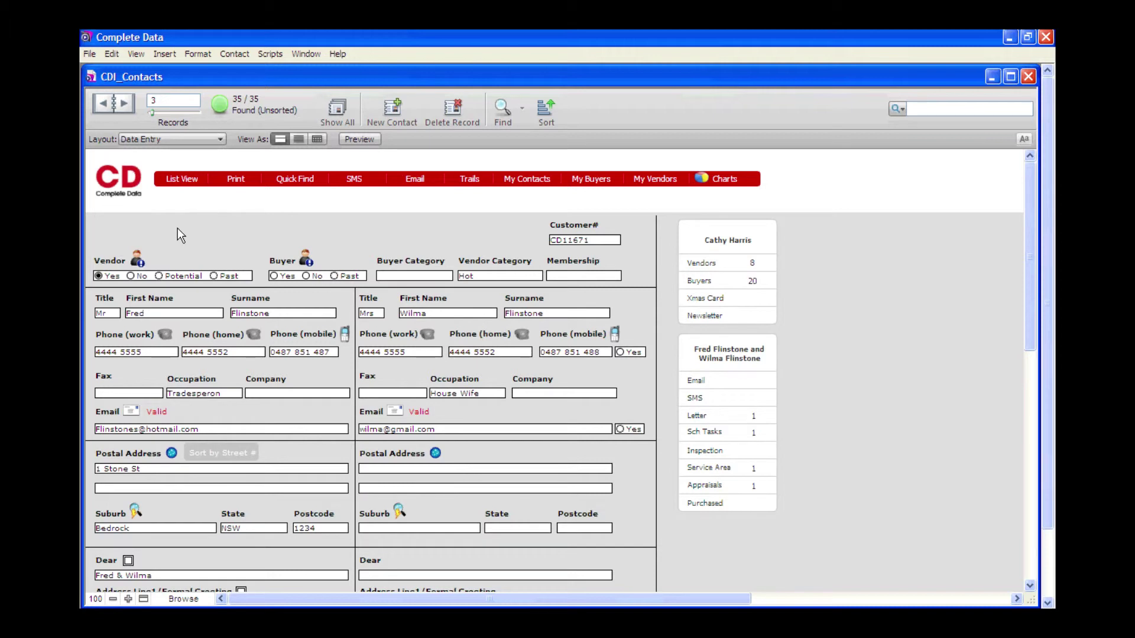
left_click(98, 107)
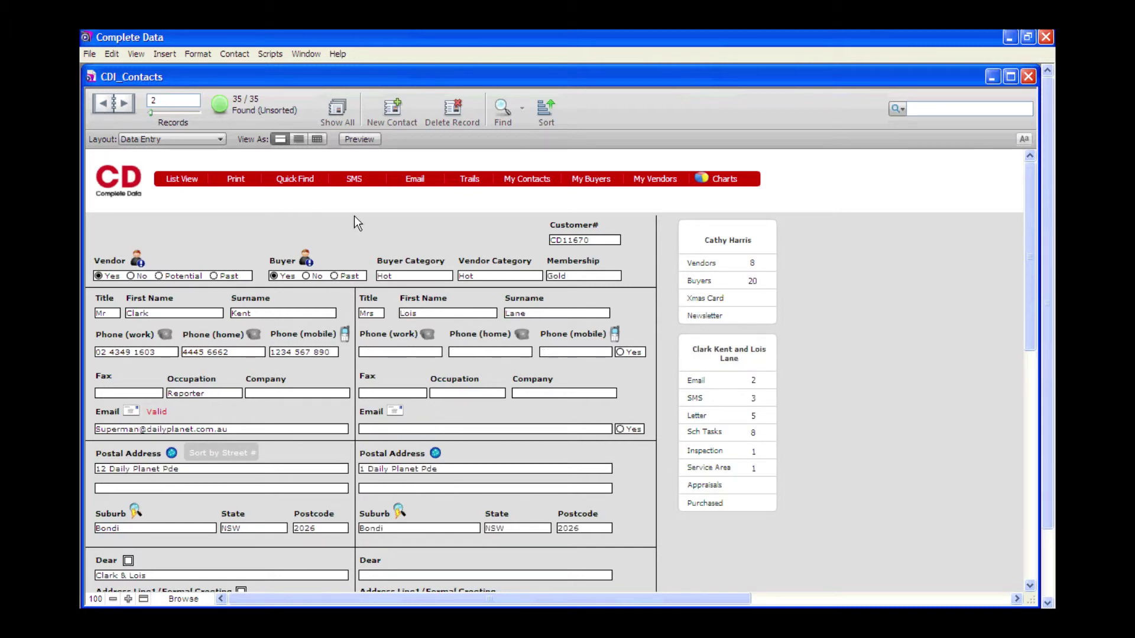
left_click(462, 180)
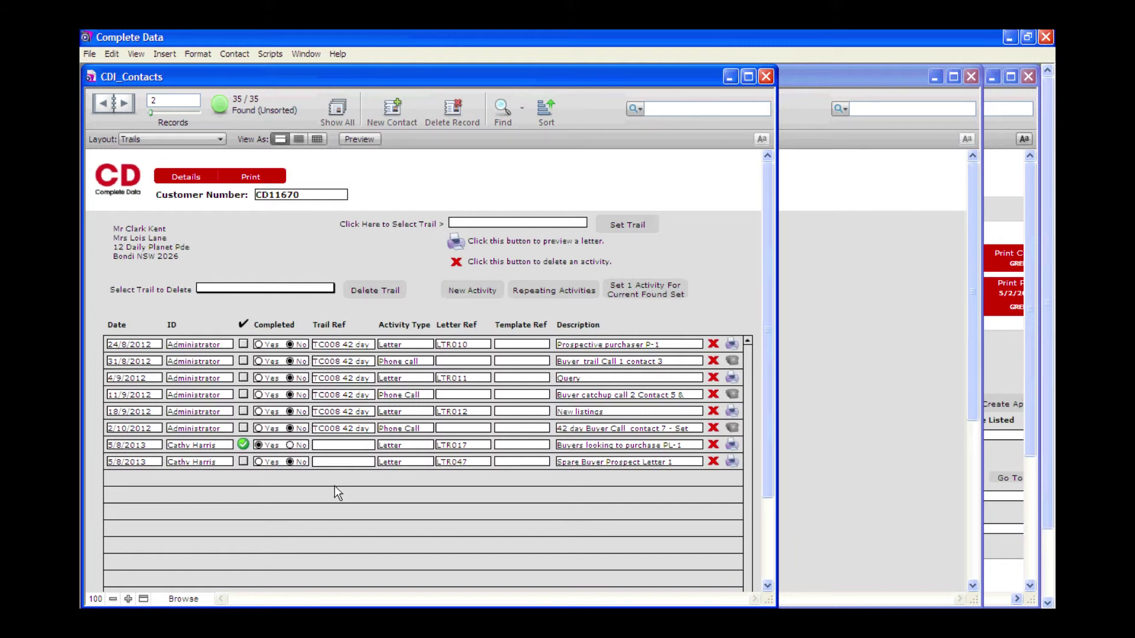
Choose LTR047 Spare Buyer Prospect Letter as the letter reference of the contact's last activity and open that letter in Microsoft Word
left_click(449, 462)
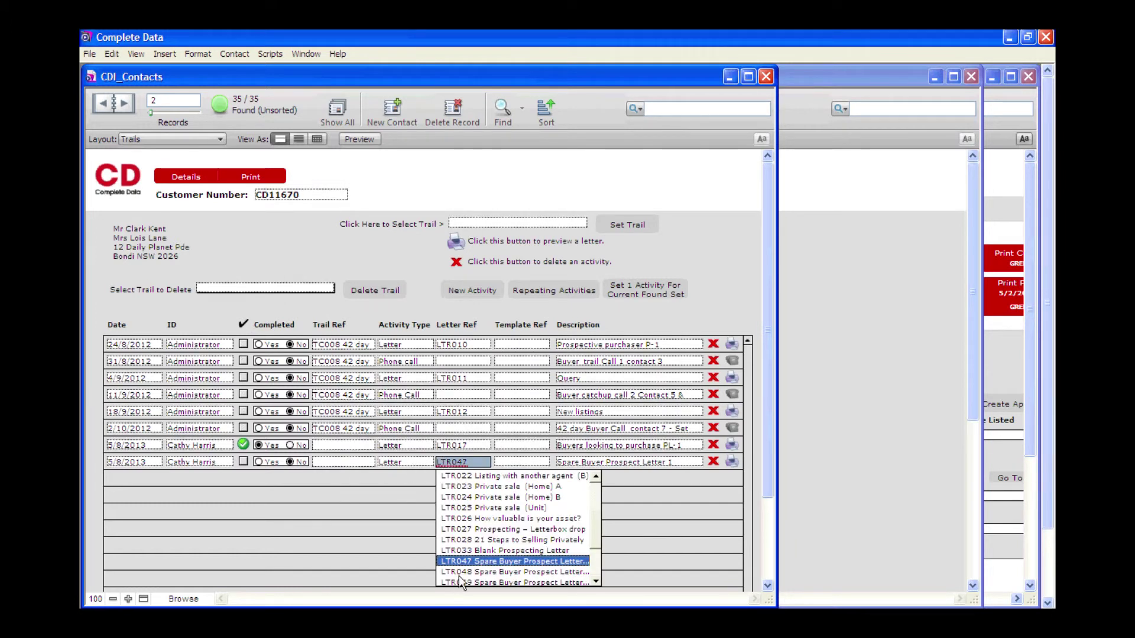
left_click(471, 562)
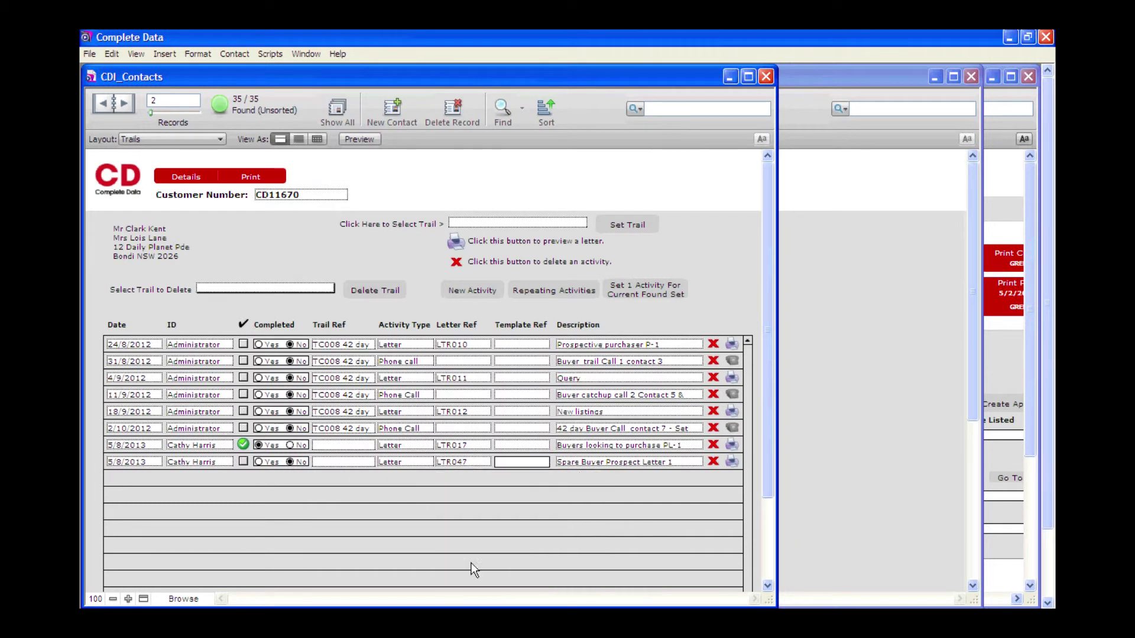
left_click(731, 462)
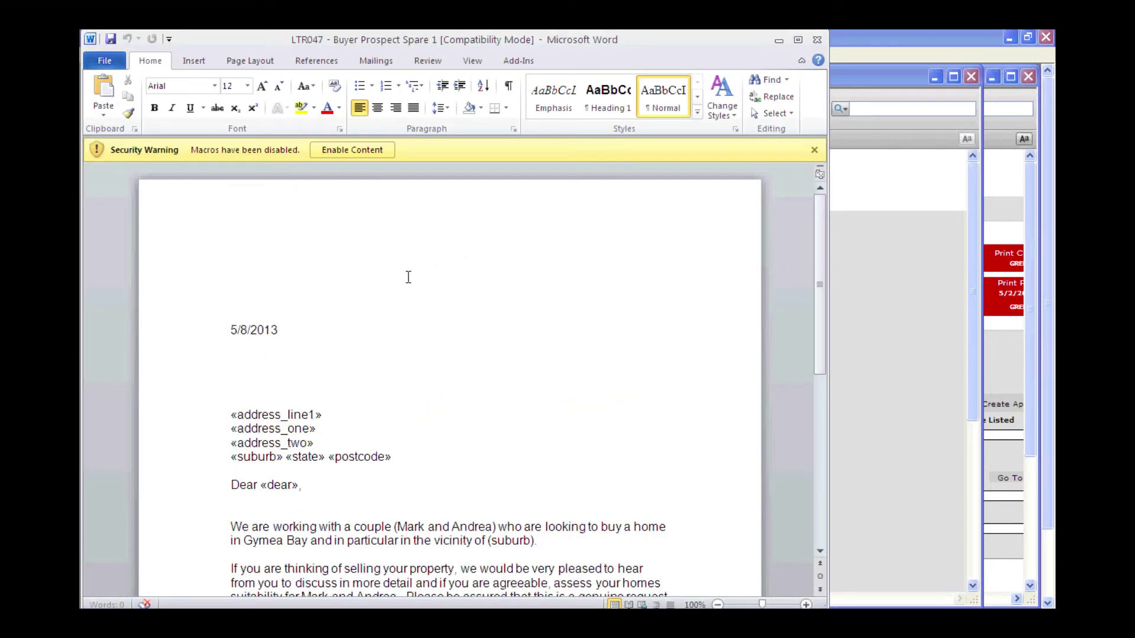
Preview the letter's merge results and check the merged address, greeting, contact number and signature
left_click(375, 62)
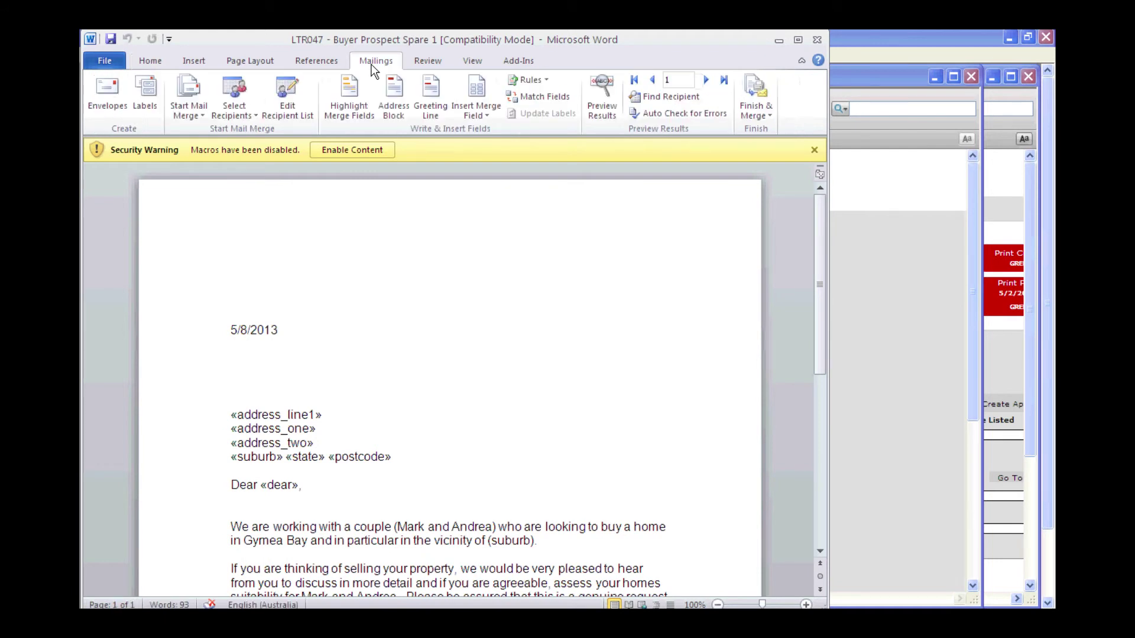
left_click(600, 110)
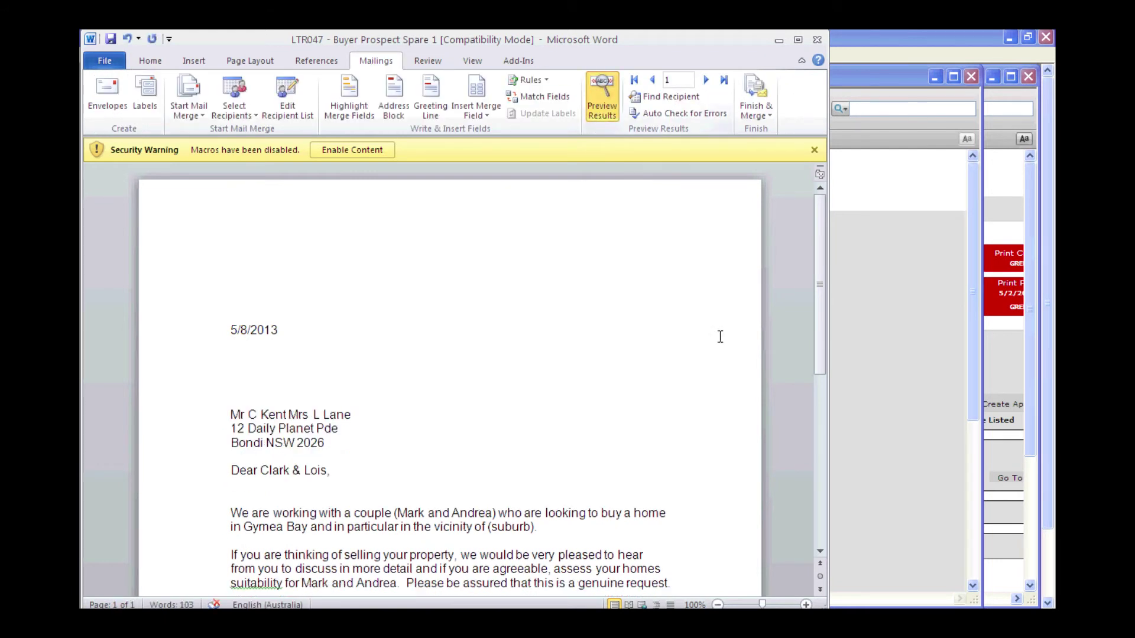
scroll(817, 547, "down", 4)
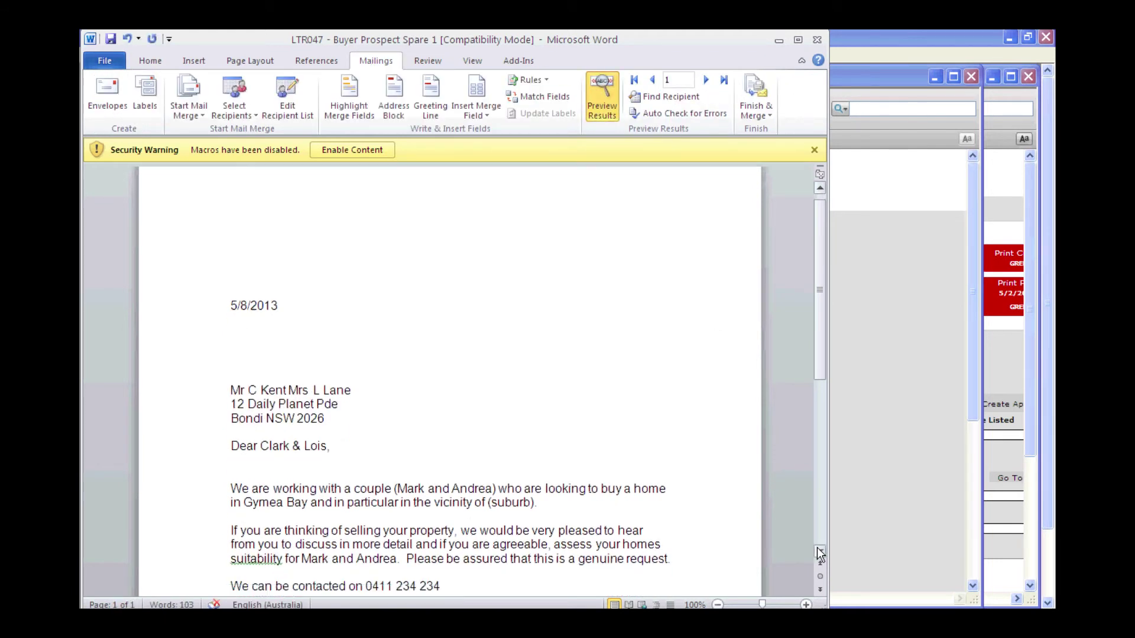
scroll(817, 549, "down", 3)
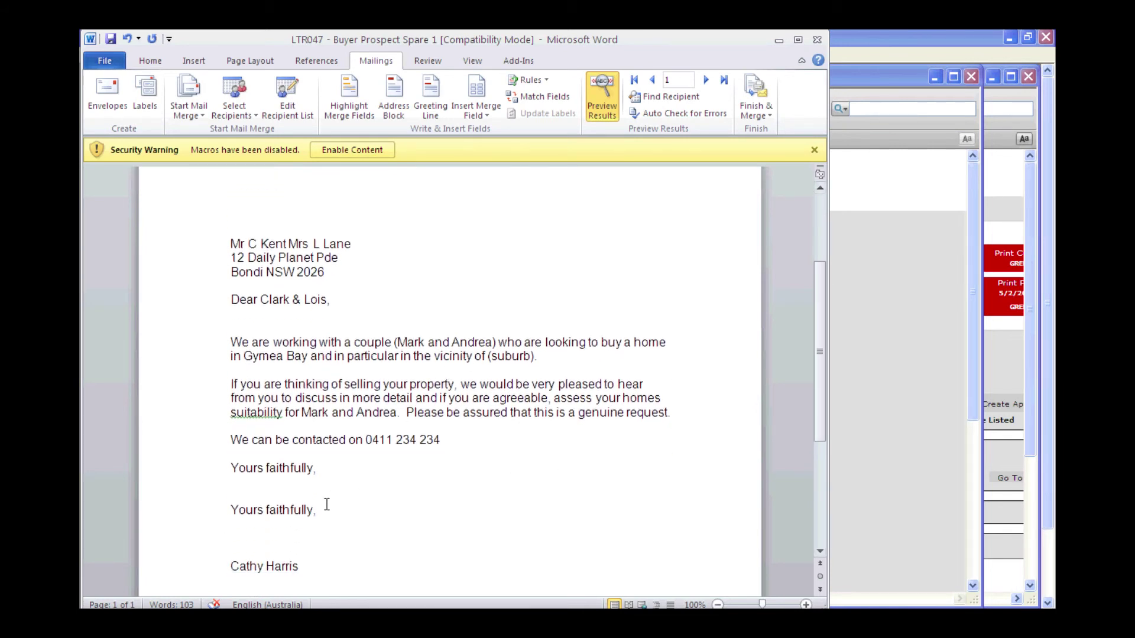
Delete the duplicate "Yours faithfully" above the signature
left_click_drag(313, 510, 202, 500)
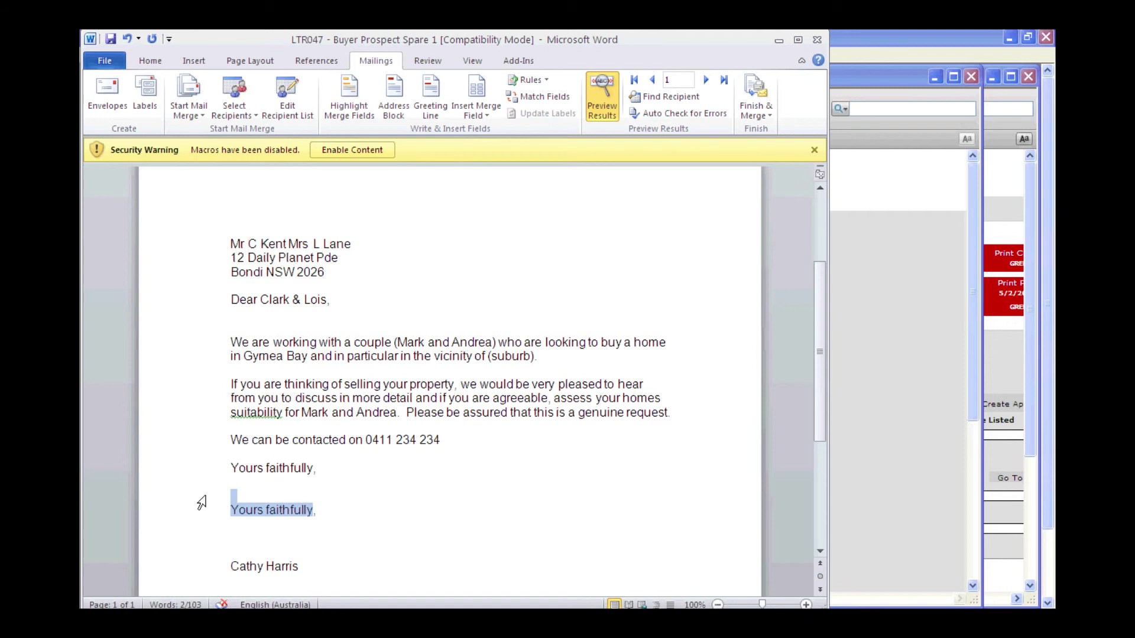
key("Delete")
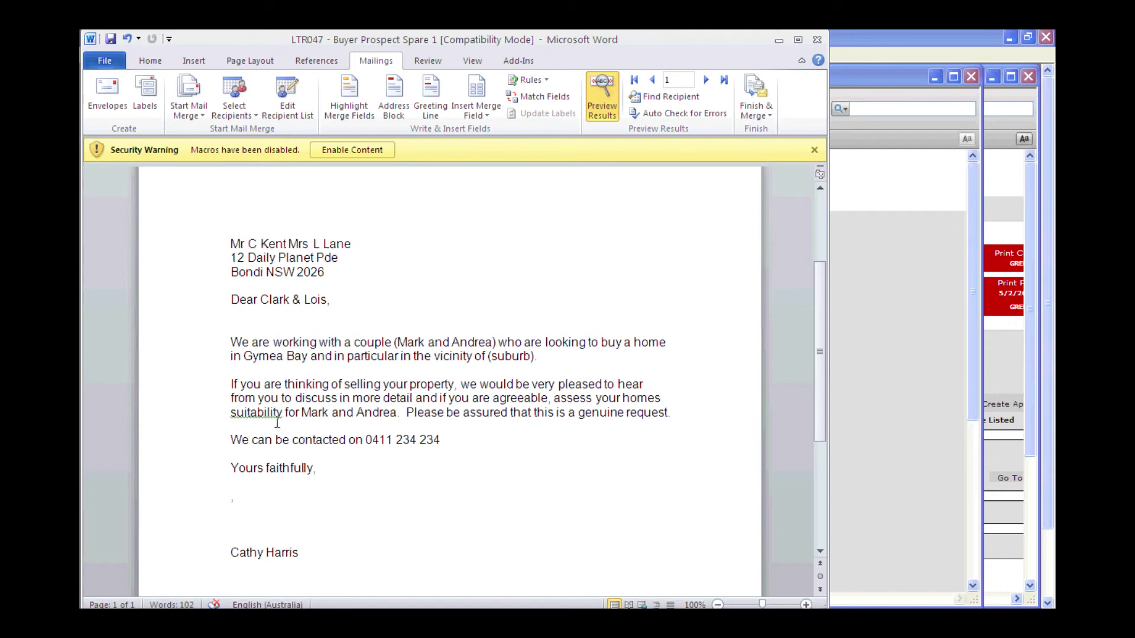
Compare the letter's merge fields with the merged results, and view the letter's print preview
left_click(597, 95)
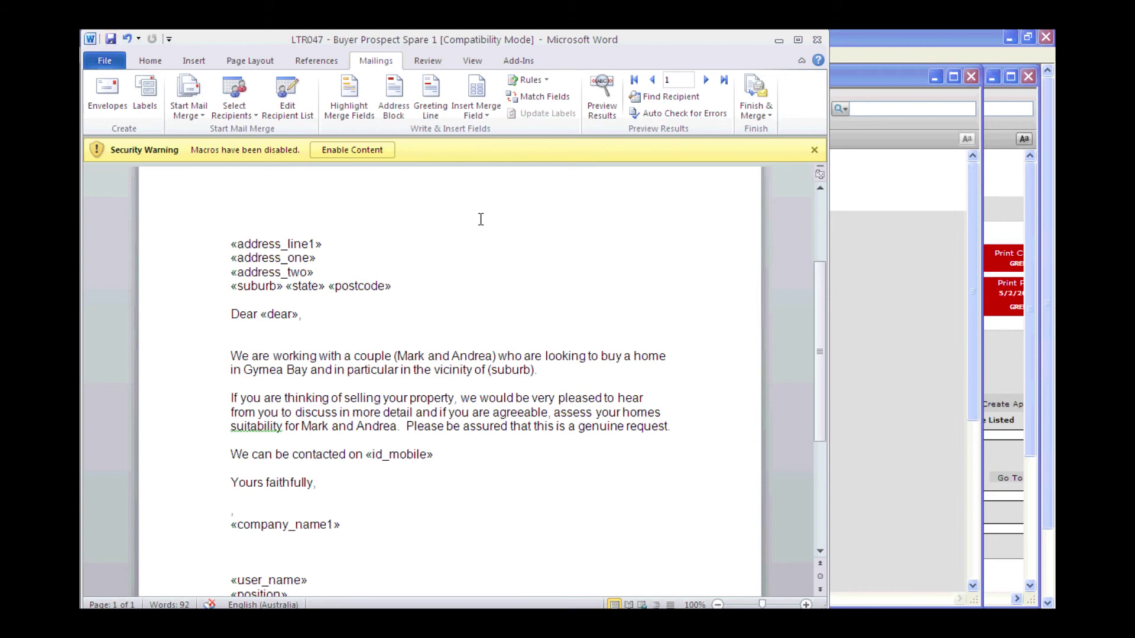
left_click(598, 113)
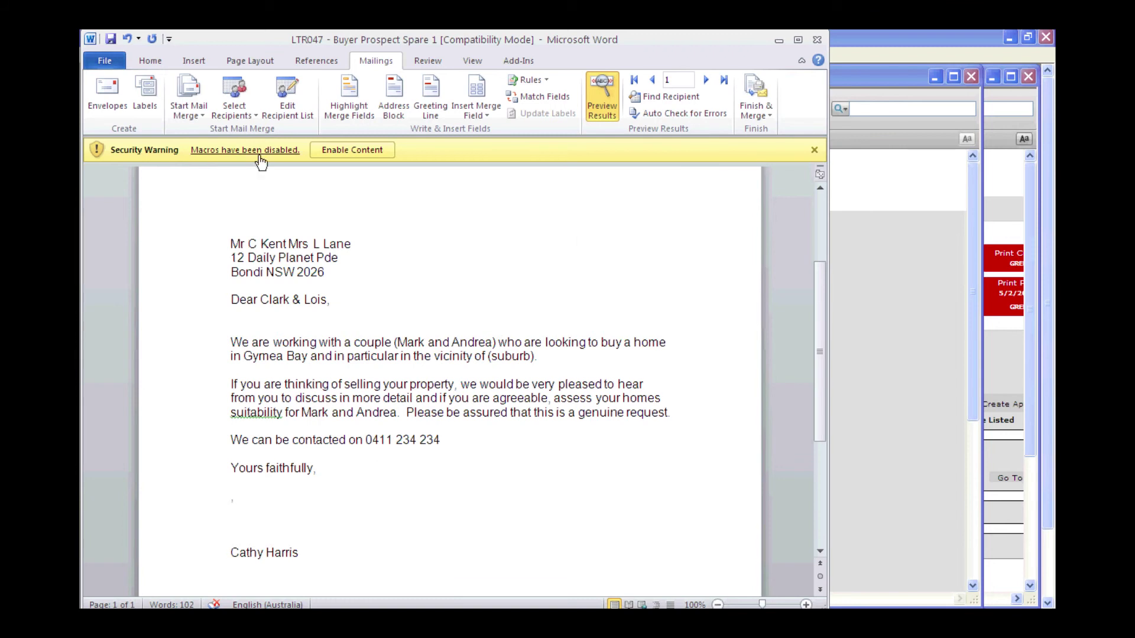
left_click(109, 63)
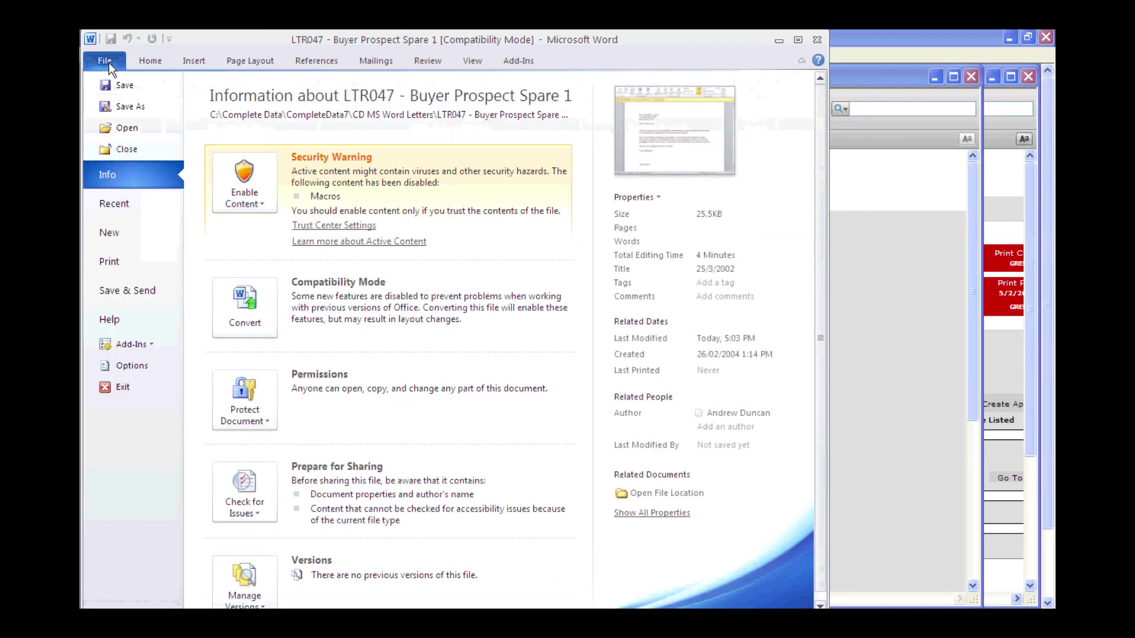
left_click(109, 263)
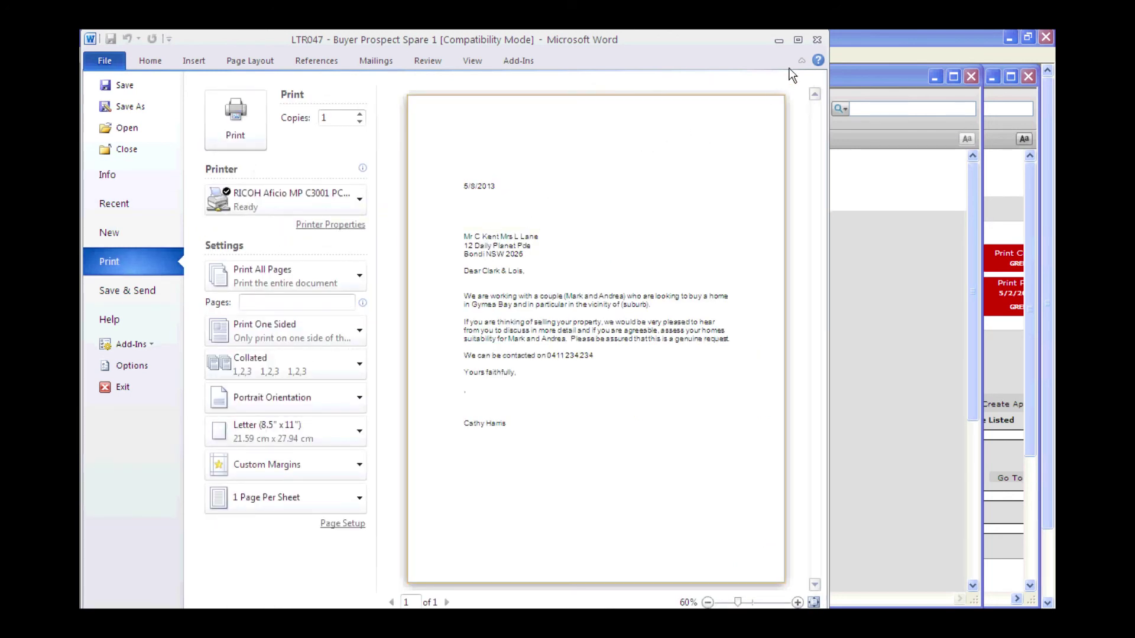
Close the letter without saving its changes and return to the Complete Data main menu
left_click(817, 39)
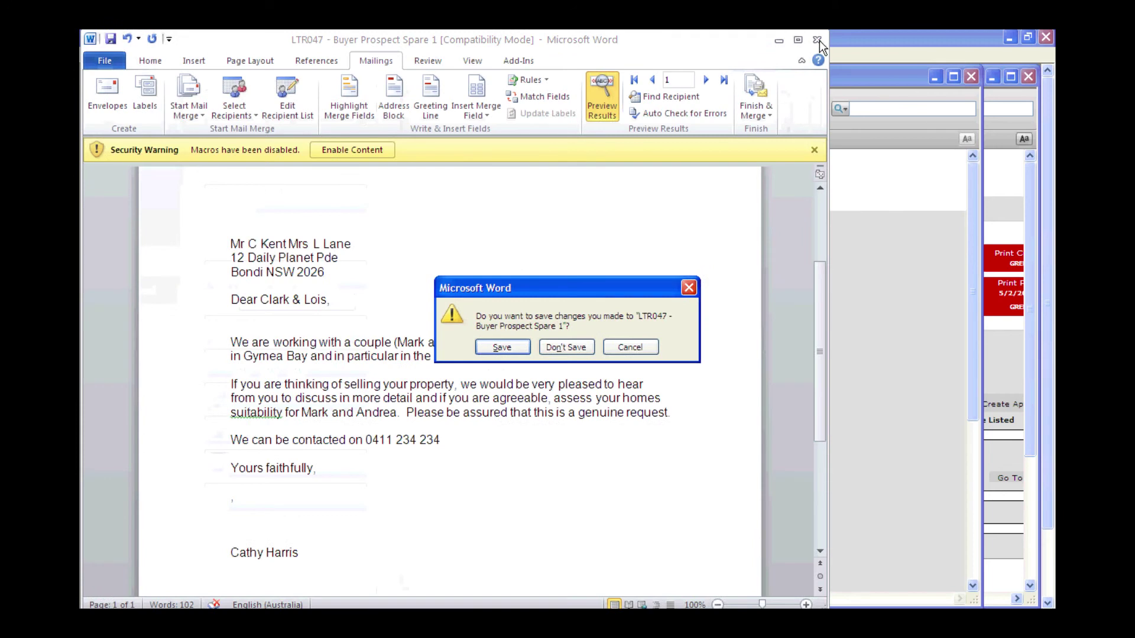
left_click(566, 348)
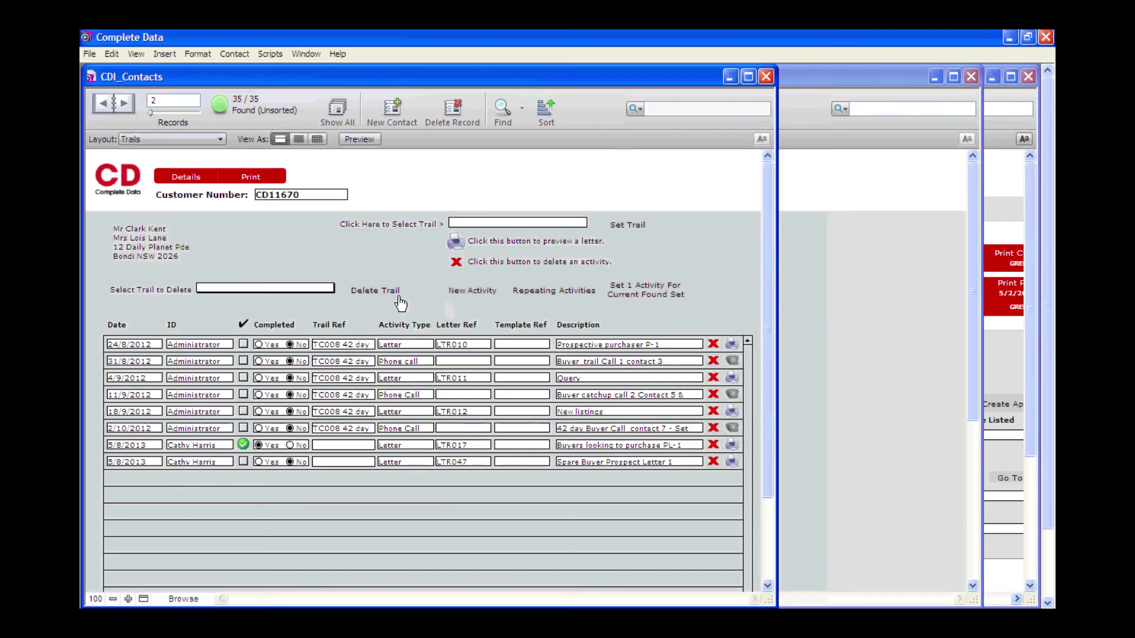
left_click(171, 178)
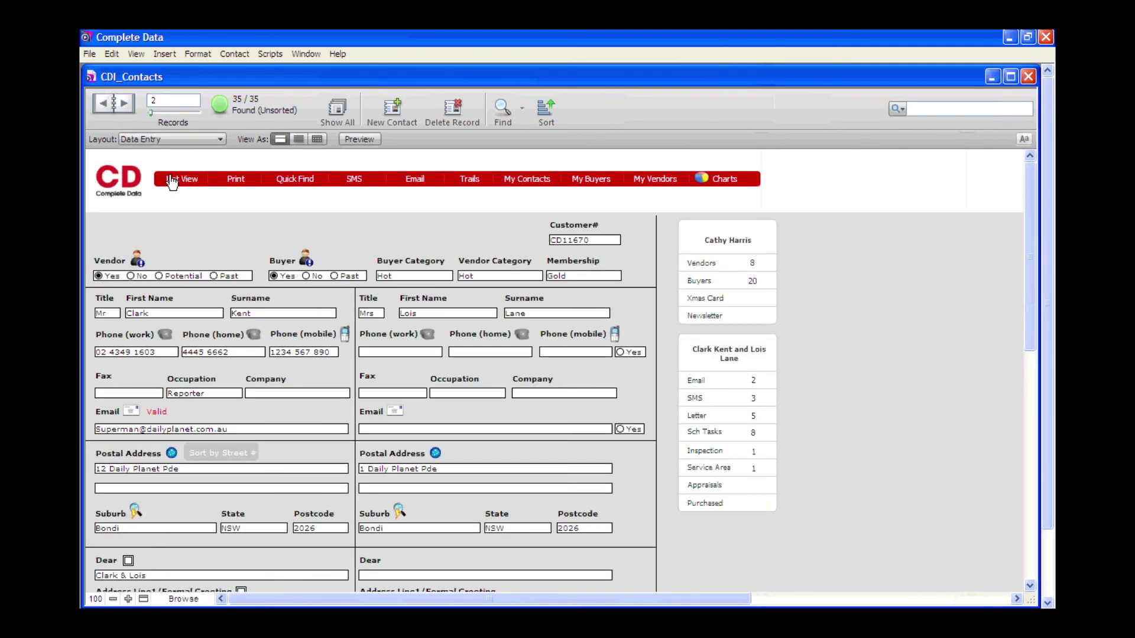
left_click(127, 196)
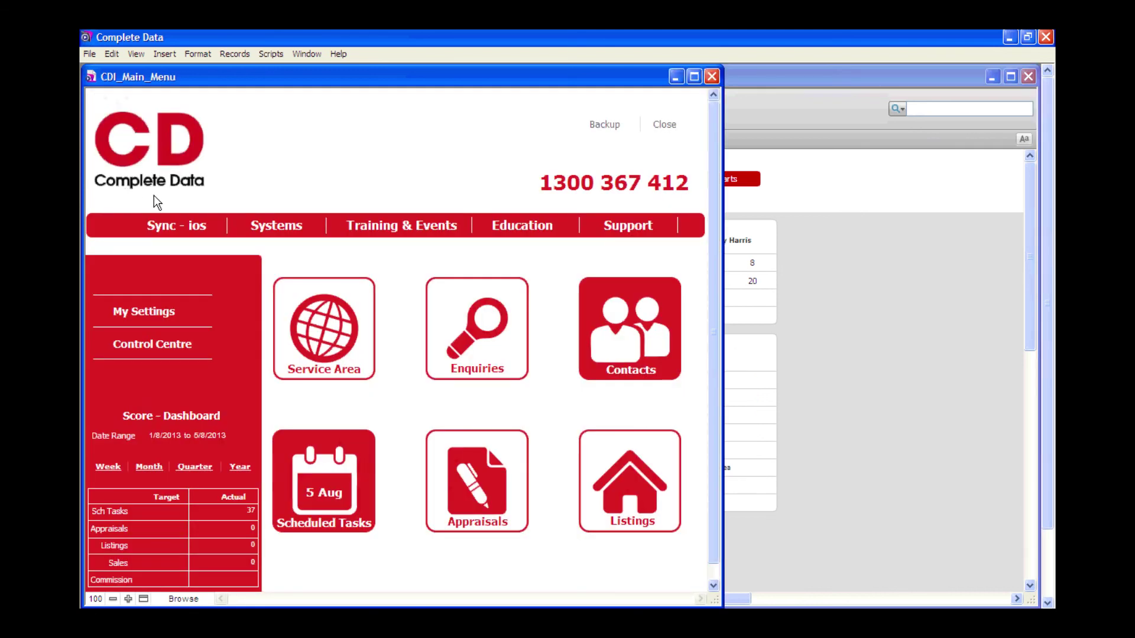